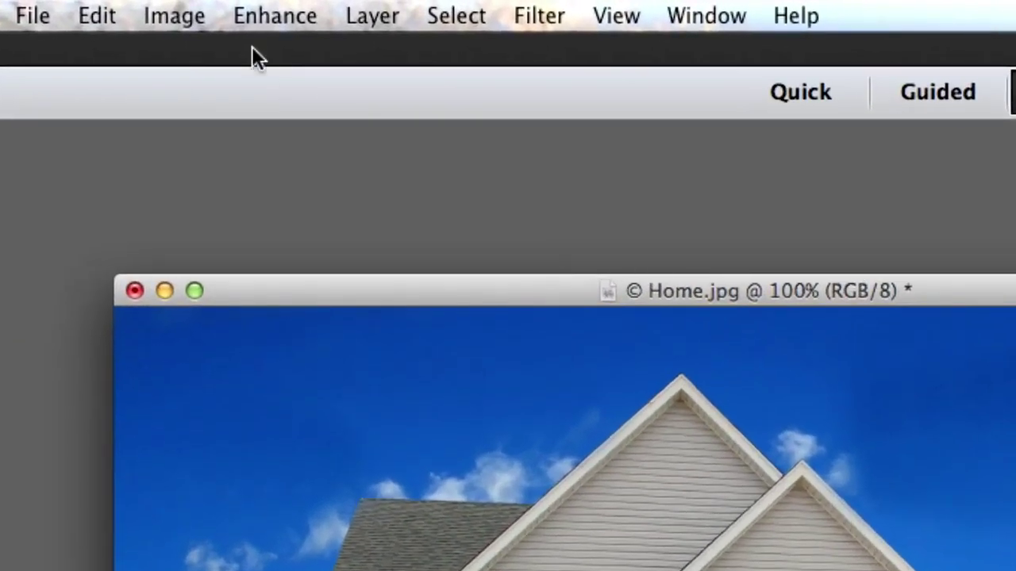
# Recolour the blue sky a light gray with Replace Color (Hue -2, Saturation -67, Lightness +44)
pyautogui.click(258, 18)
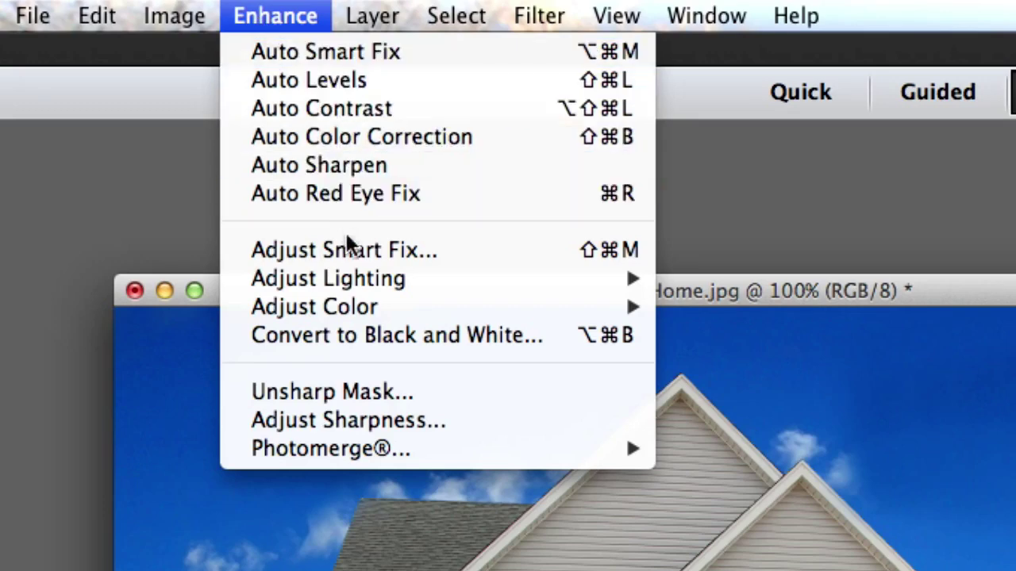
pyautogui.moveTo(352, 306)
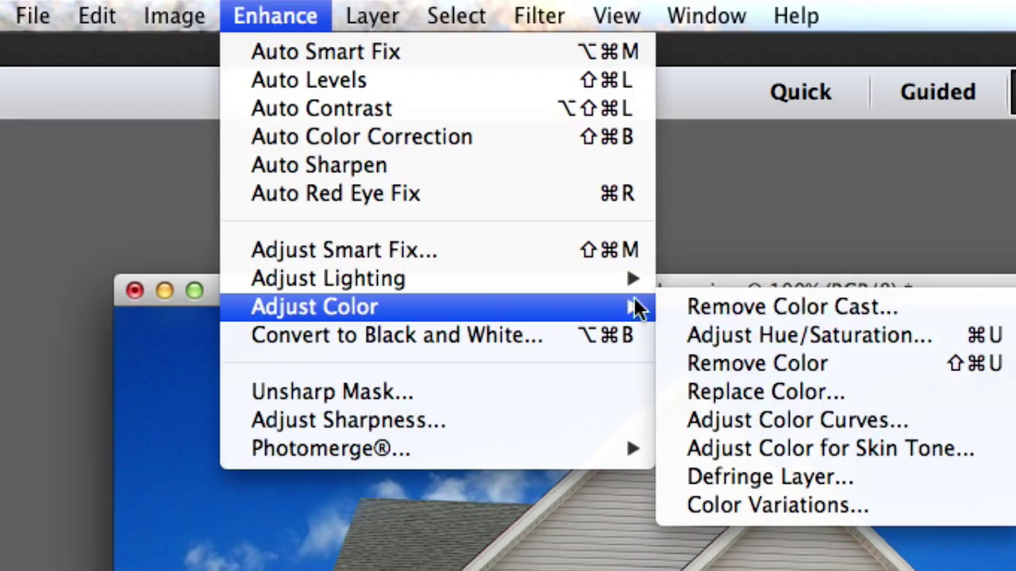
pyautogui.click(801, 394)
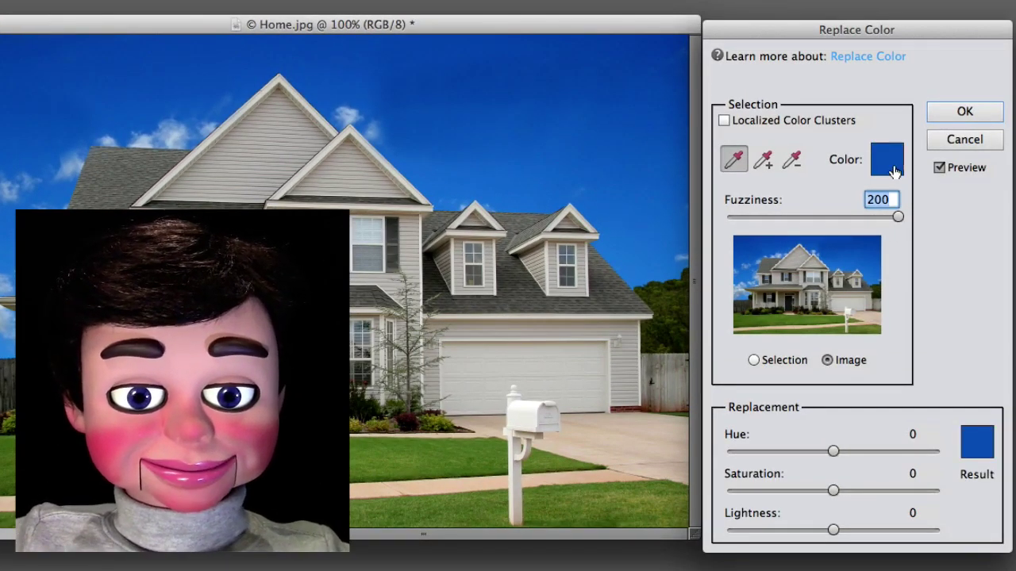
pyautogui.click(979, 450)
pyautogui.moveTo(0, 335); pyautogui.dragTo(706, 294)
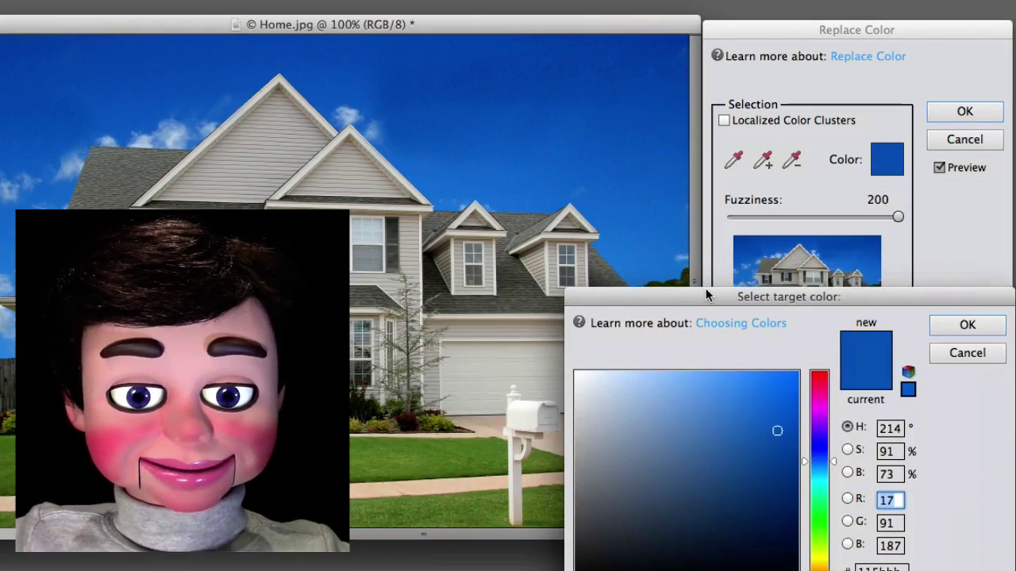
pyautogui.click(600, 421)
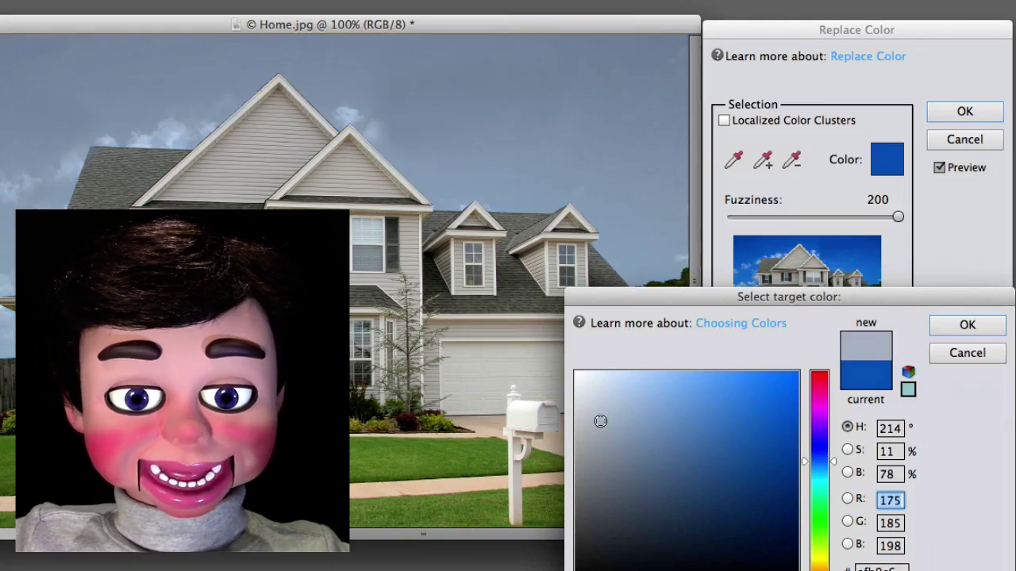
pyautogui.click(594, 405)
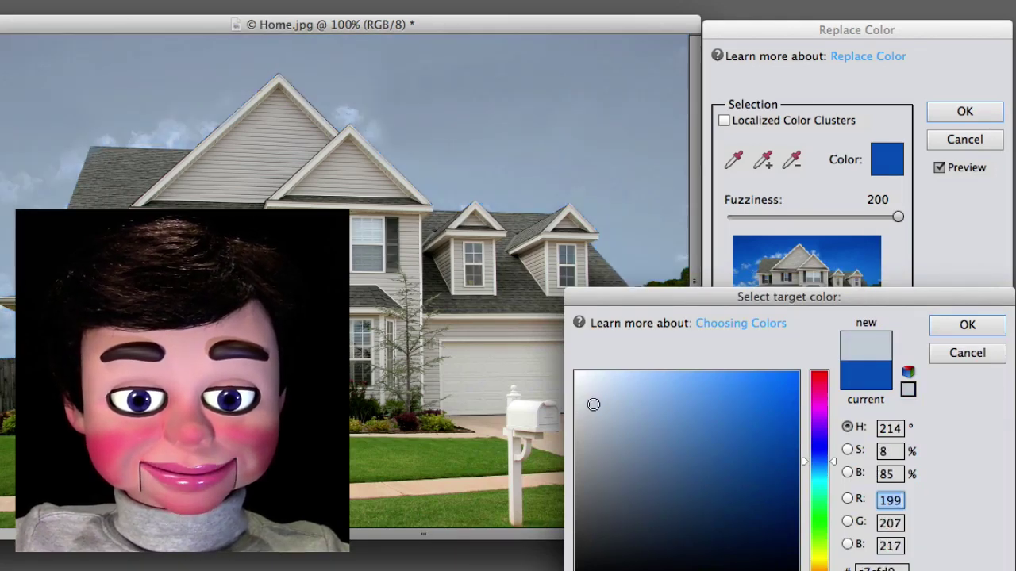
pyautogui.click(588, 401)
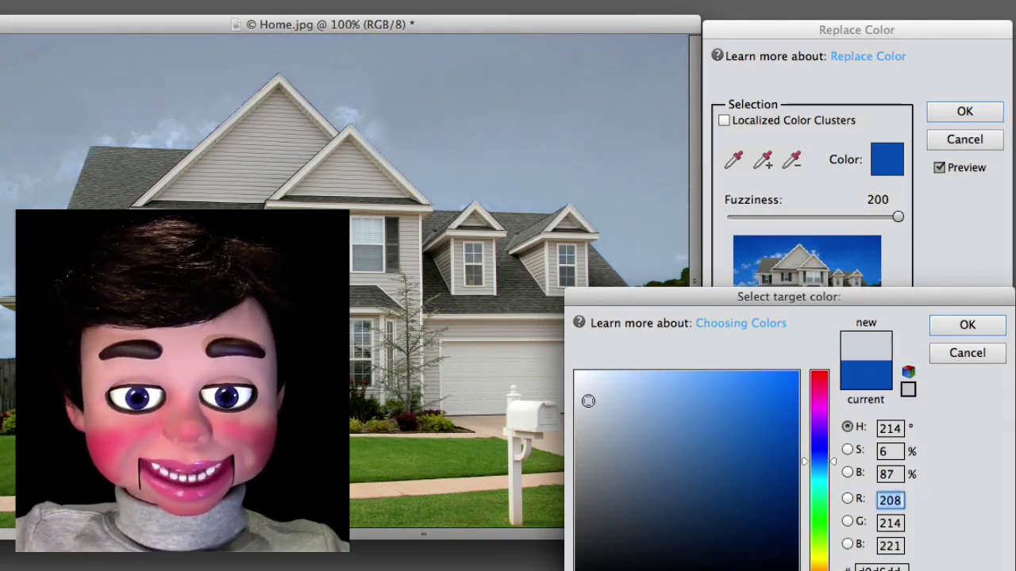
pyautogui.click(946, 327)
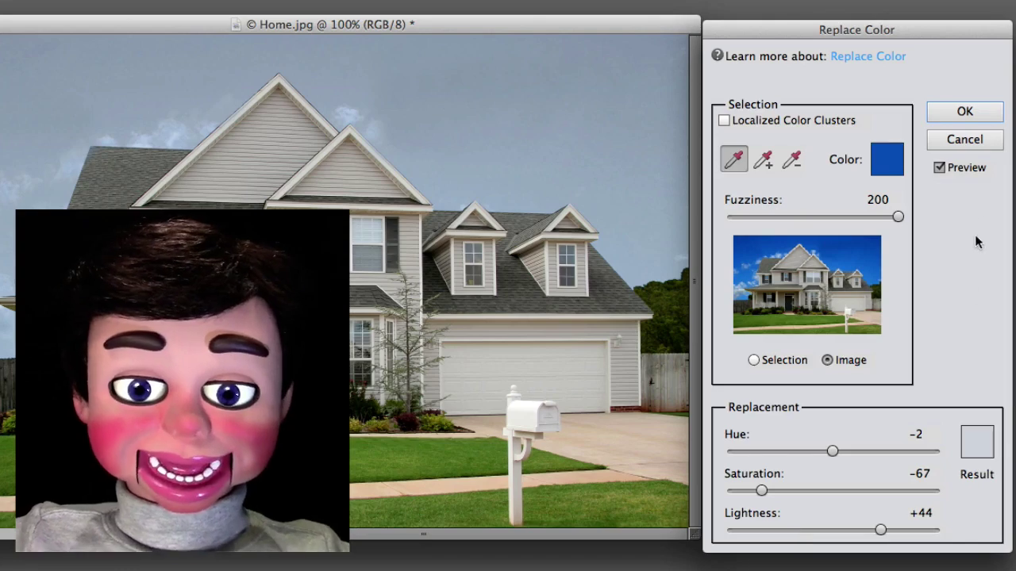
pyautogui.click(987, 118)
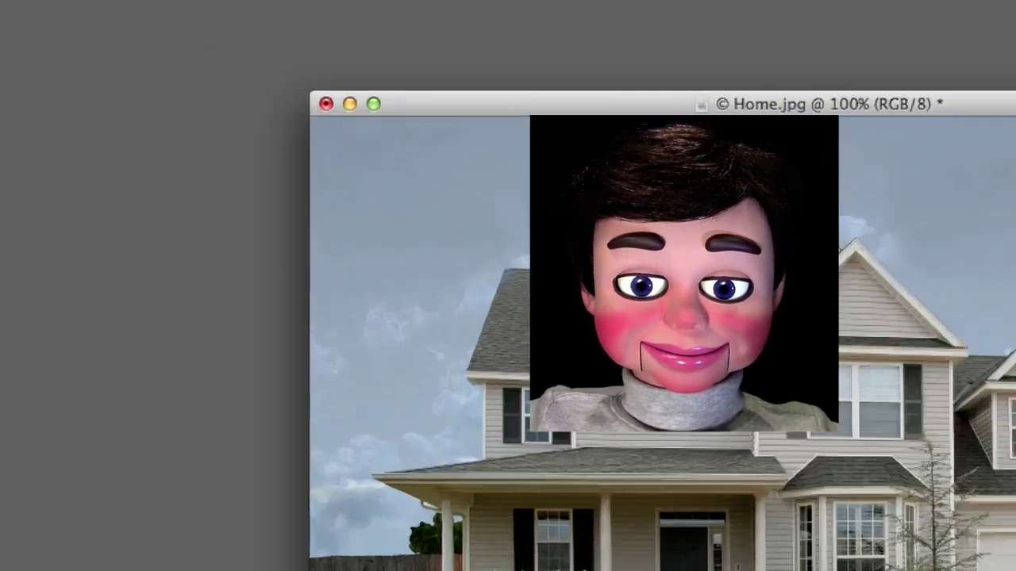
# Marquee a patch of lawn and grow the selection to cover the whole lawn
pyautogui.click(108, 152)
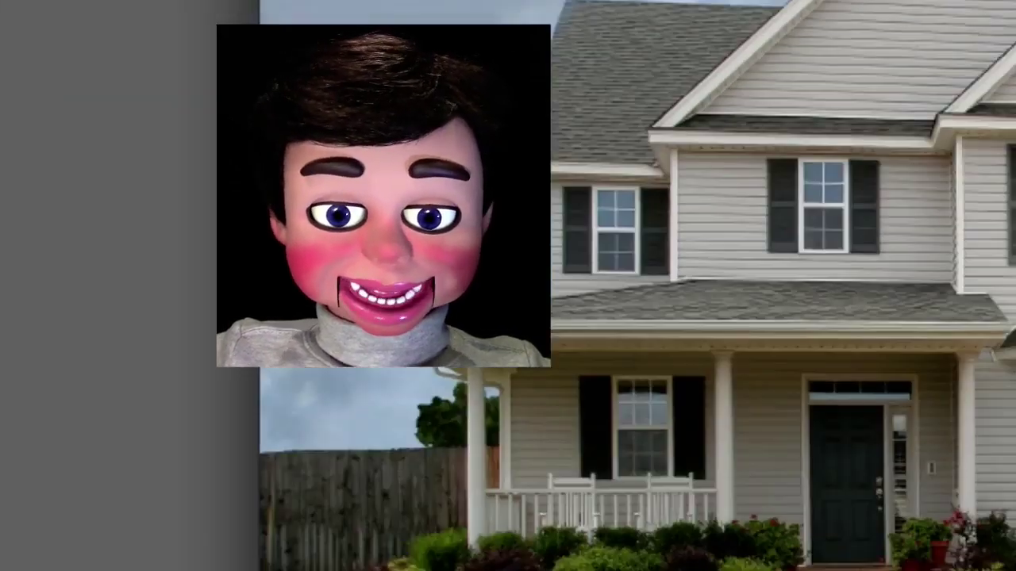
pyautogui.moveTo(454, 464); pyautogui.dragTo(585, 504)
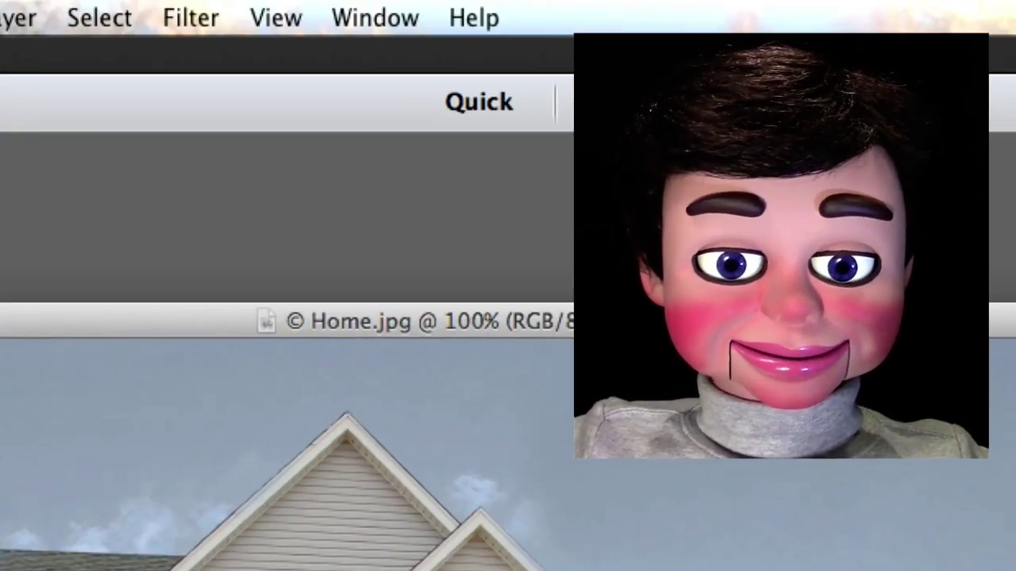
pyautogui.click(68, 26)
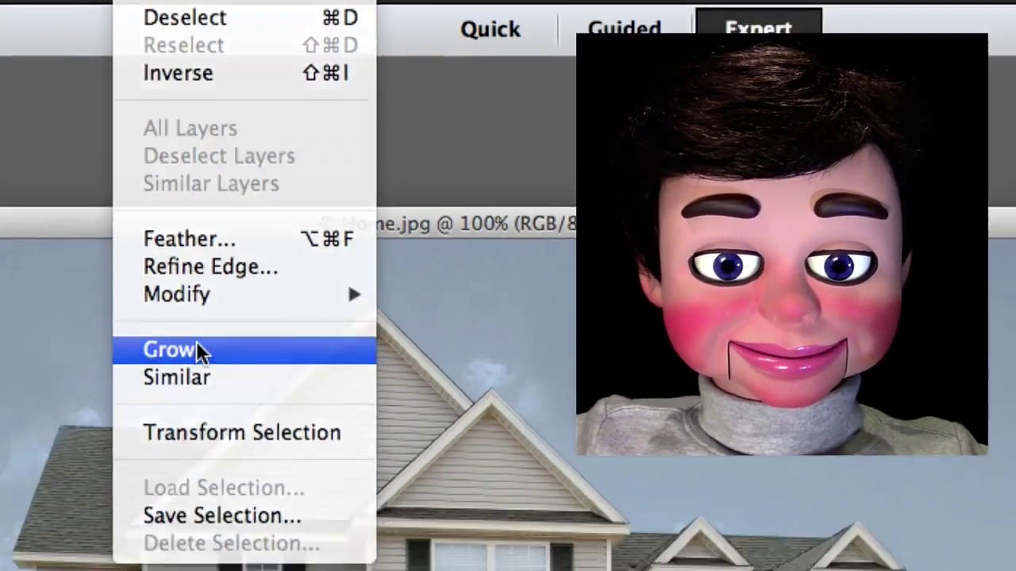
pyautogui.click(150, 463)
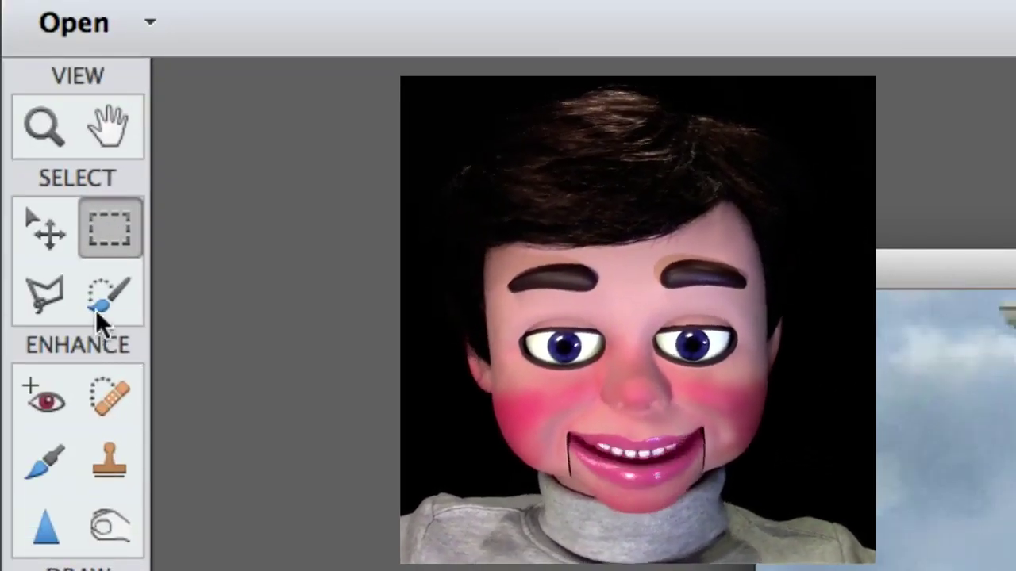
# Brush the flower-bed edge, porch-post bush and right bush into the selection
pyautogui.click(101, 303)
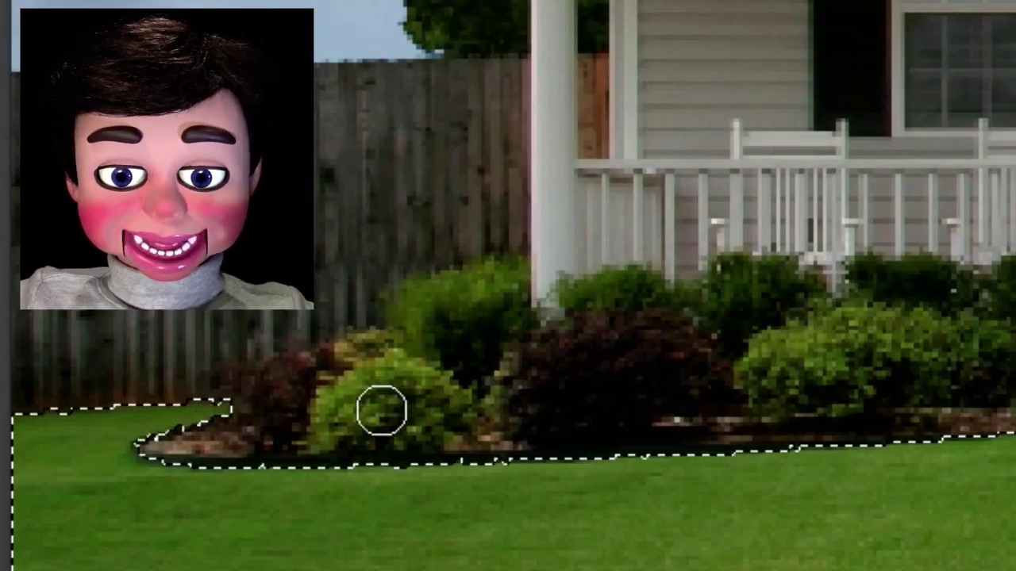
pyautogui.moveTo(177, 494)
pyautogui.mouseDown()
pyautogui.moveTo(211, 432)
pyautogui.moveTo(303, 418)
pyautogui.moveTo(403, 425)
pyautogui.moveTo(343, 409)
pyautogui.moveTo(342, 395)
pyautogui.moveTo(292, 405)
pyautogui.moveTo(383, 296)
pyautogui.moveTo(433, 299)
pyautogui.moveTo(443, 288)
pyautogui.moveTo(444, 374)
pyautogui.moveTo(498, 350)
pyautogui.moveTo(471, 355)
pyautogui.moveTo(449, 313)
pyautogui.moveTo(446, 285)
pyautogui.moveTo(461, 268)
pyautogui.moveTo(441, 296)
pyautogui.moveTo(394, 307)
pyautogui.moveTo(372, 288)
pyautogui.moveTo(358, 315)
pyautogui.mouseUp()
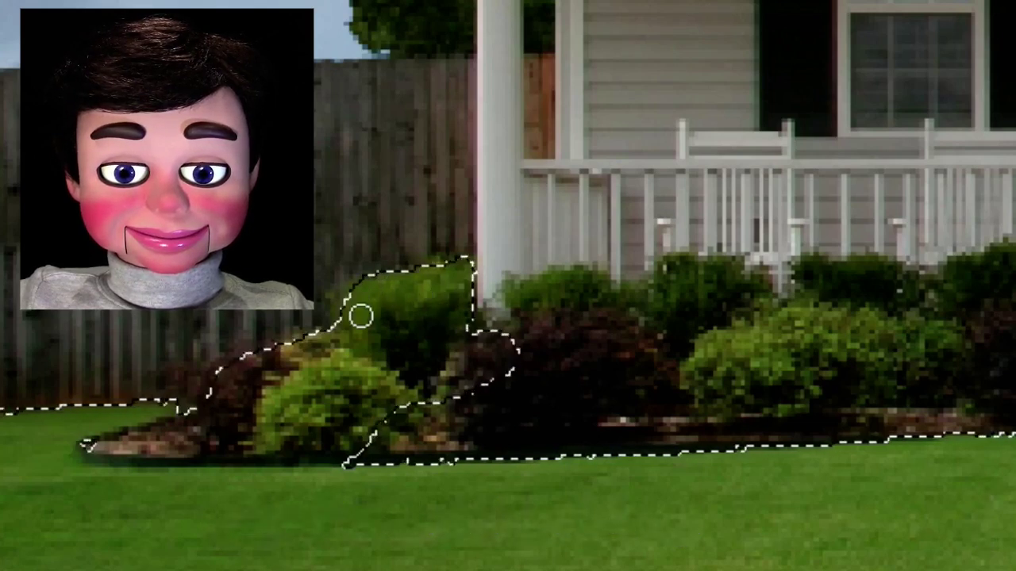
pyautogui.press(']')
pyautogui.moveTo(453, 362)
pyautogui.mouseDown()
pyautogui.moveTo(522, 346)
pyautogui.moveTo(538, 321)
pyautogui.moveTo(519, 294)
pyautogui.moveTo(542, 301)
pyautogui.moveTo(518, 295)
pyautogui.moveTo(565, 279)
pyautogui.mouseUp()
pyautogui.press('[')
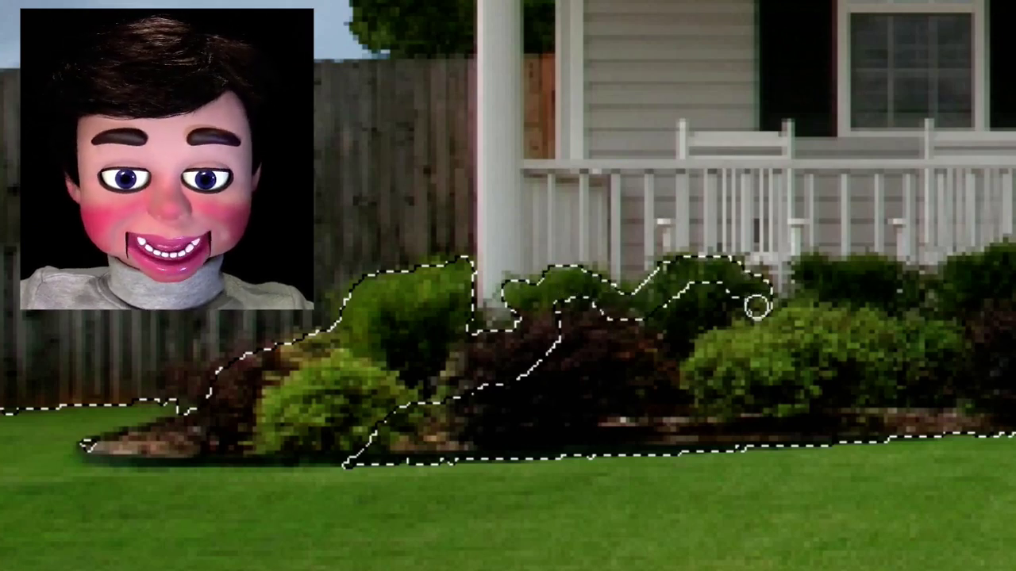
pyautogui.press(']')
pyautogui.moveTo(754, 309); pyautogui.dragTo(667, 315)
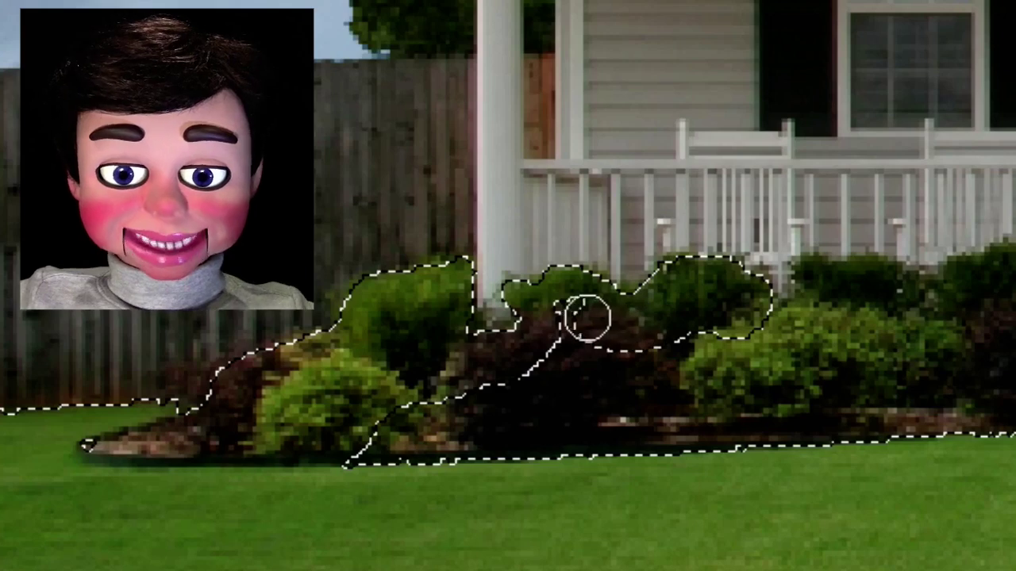
# Add the middle, upper-right and lower-right bushes, red flowers, left flowers and tree trunk
pyautogui.moveTo(472, 483)
pyautogui.mouseDown()
pyautogui.moveTo(559, 355)
pyautogui.moveTo(415, 475)
pyautogui.moveTo(786, 420)
pyautogui.moveTo(586, 410)
pyautogui.moveTo(640, 369)
pyautogui.mouseUp()
pyautogui.click(810, 317)
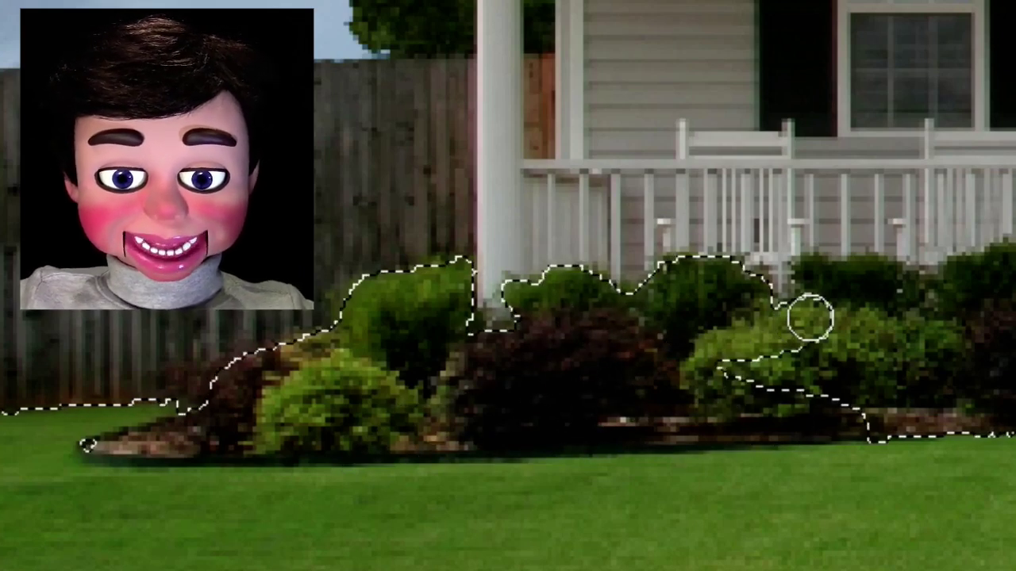
pyautogui.press('[')
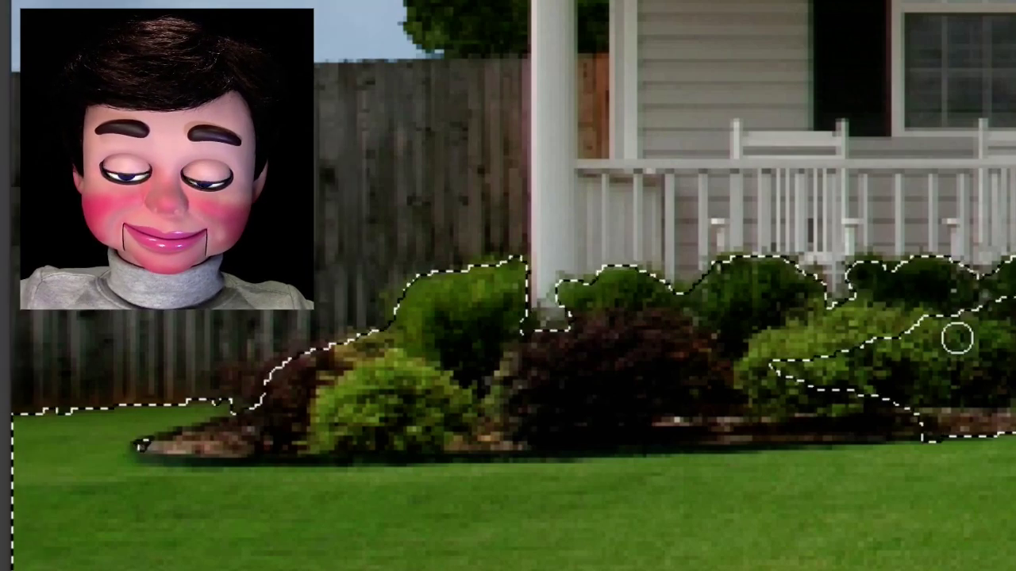
pyautogui.press(']')
pyautogui.press(']')
pyautogui.press(']')
pyautogui.moveTo(1006, 341)
pyautogui.mouseDown()
pyautogui.moveTo(799, 381)
pyautogui.moveTo(1009, 401)
pyautogui.mouseUp()
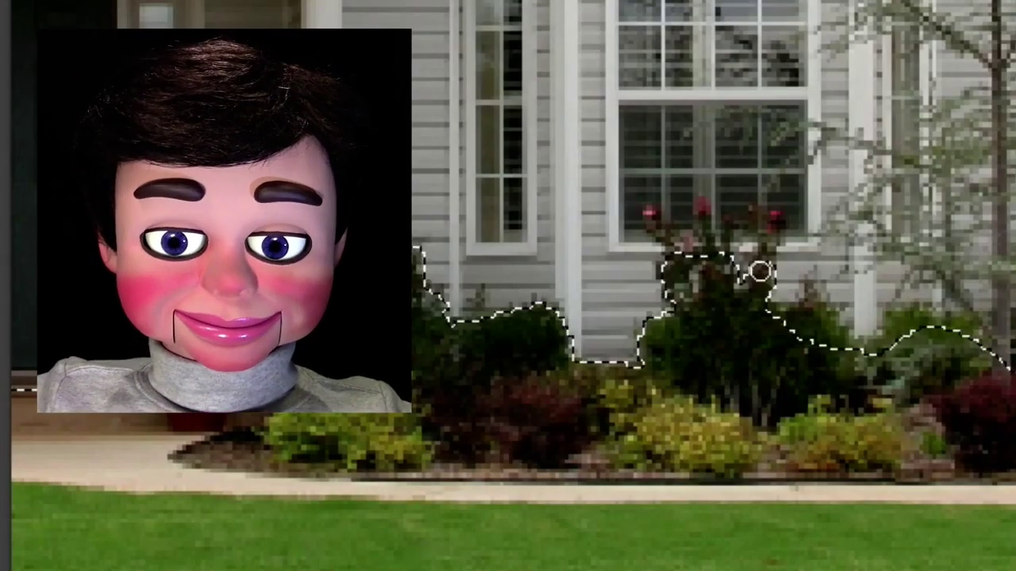
pyautogui.moveTo(760, 272)
pyautogui.mouseDown()
pyautogui.moveTo(767, 220)
pyautogui.moveTo(723, 227)
pyautogui.moveTo(706, 242)
pyautogui.moveTo(651, 213)
pyautogui.mouseUp()
pyautogui.moveTo(1007, 357)
pyautogui.mouseDown()
pyautogui.moveTo(1000, 242)
pyautogui.moveTo(1005, 40)
pyautogui.moveTo(989, 72)
pyautogui.moveTo(998, 62)
pyautogui.moveTo(904, 4)
pyautogui.mouseUp()
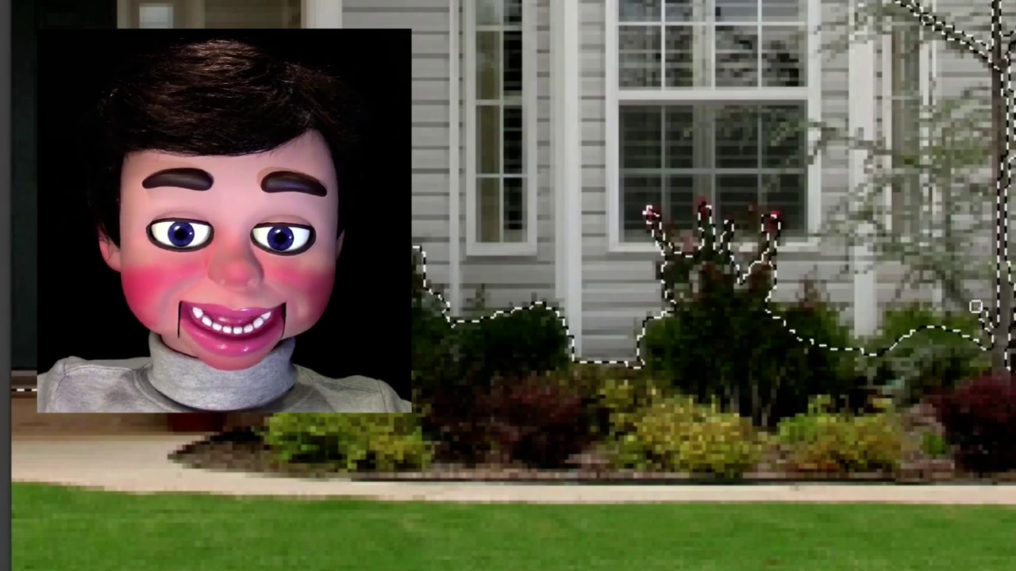
pyautogui.hotkey('ctrl', '-')
pyautogui.hotkey('ctrl', '-')
pyautogui.hotkey('ctrl', '-')
pyautogui.hotkey('ctrl', '-')
pyautogui.hotkey('ctrl', '-')
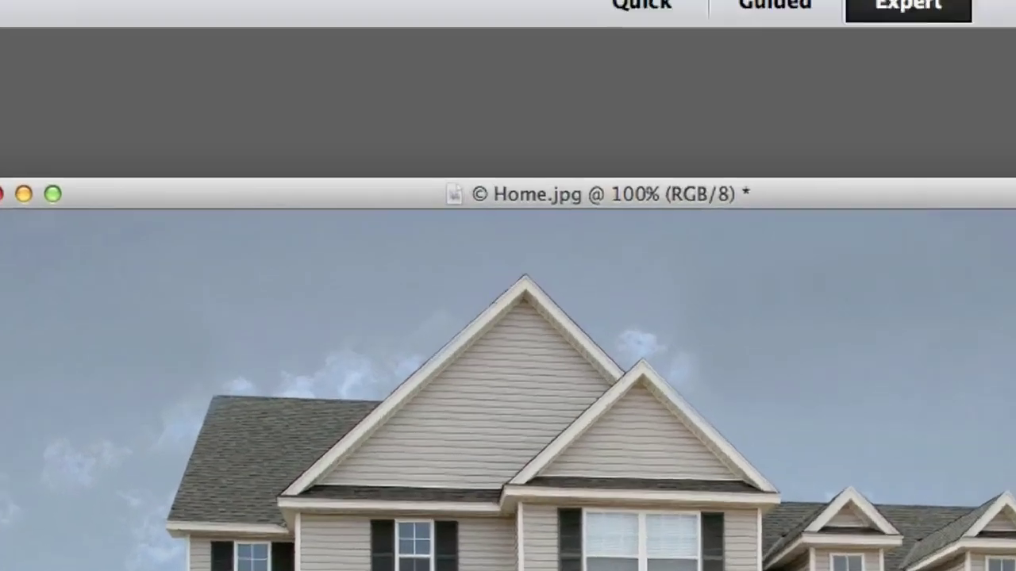
# Replace the sampled grass green with mailbox white (Hue -25, Saturation -34, Lightness +87)
pyautogui.click(85, 20)
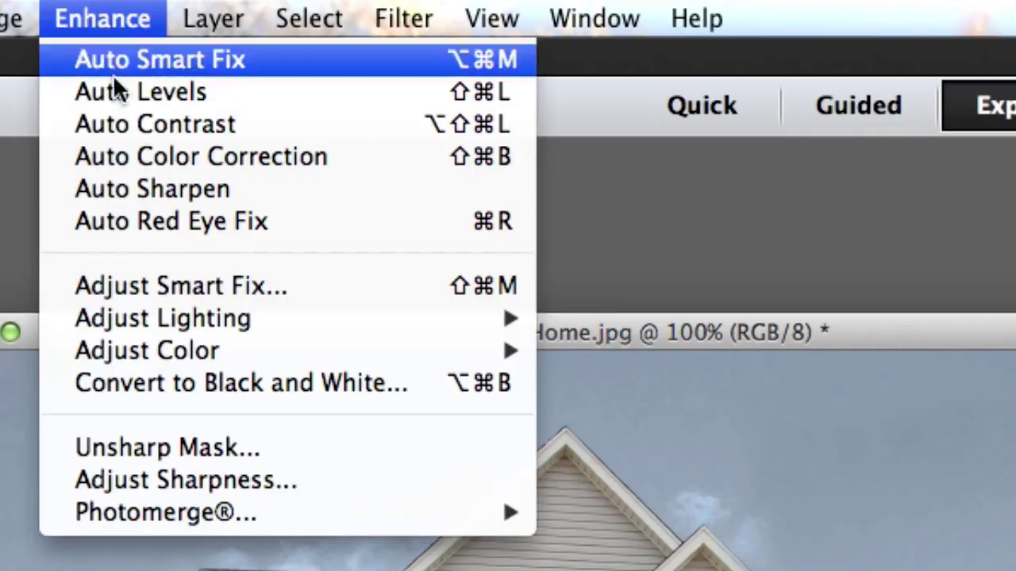
pyautogui.moveTo(155, 349)
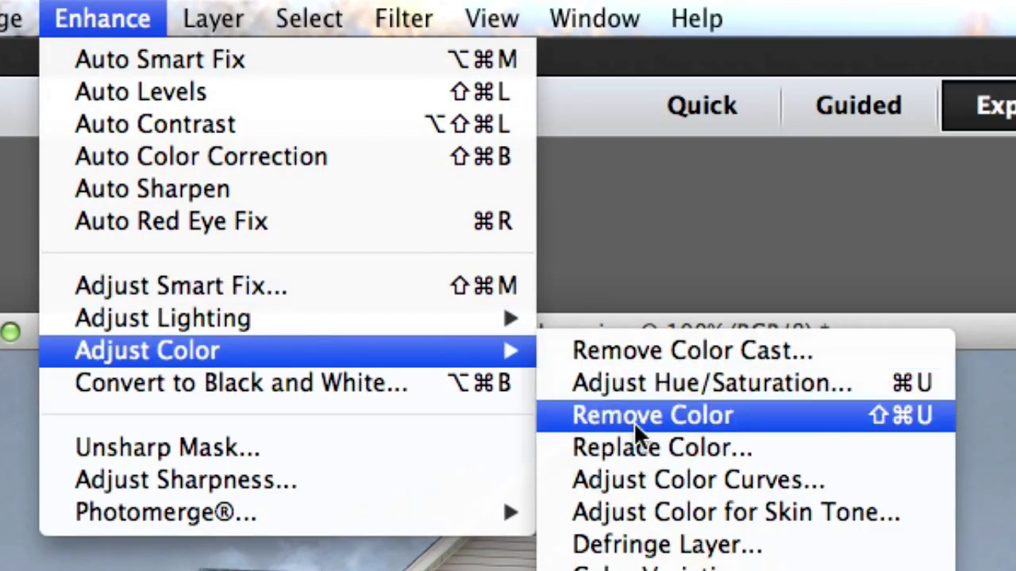
pyautogui.click(641, 448)
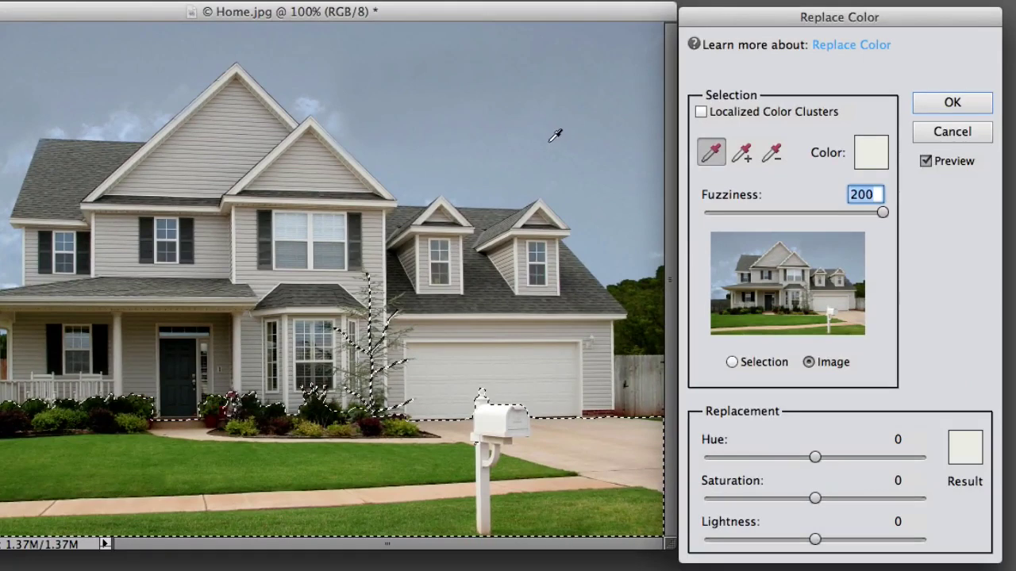
pyautogui.click(136, 456)
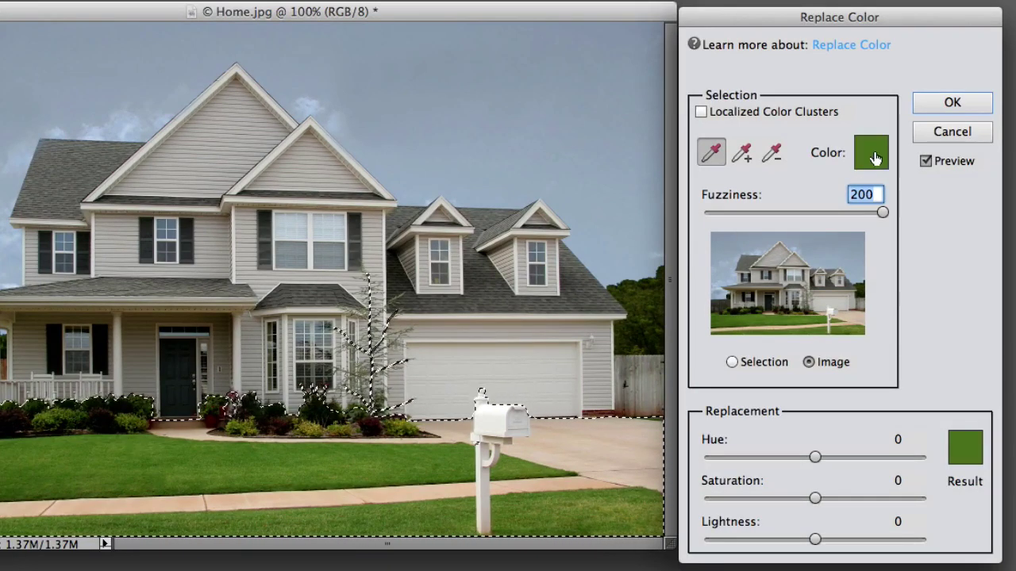
pyautogui.click(965, 448)
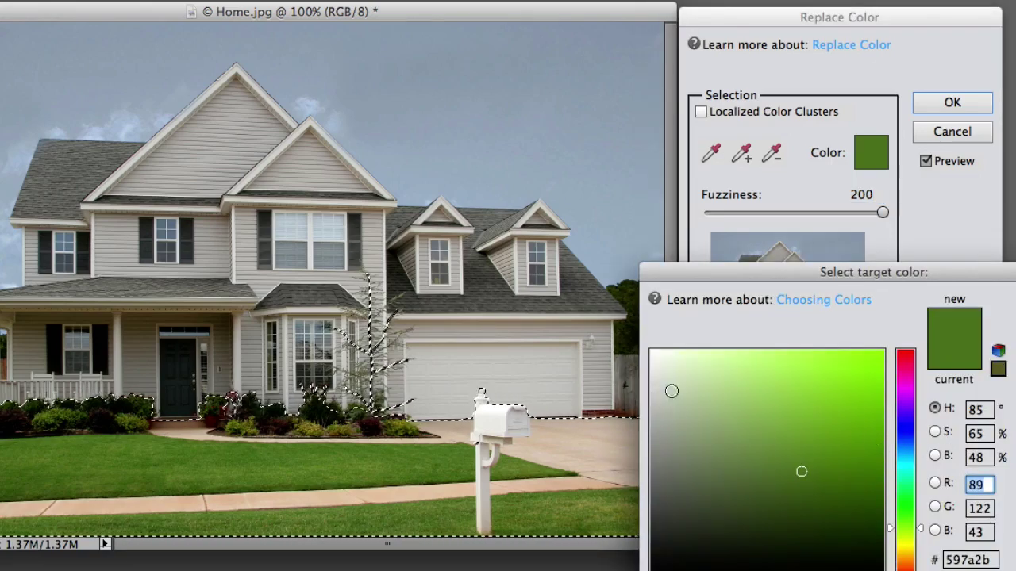
pyautogui.click(493, 408)
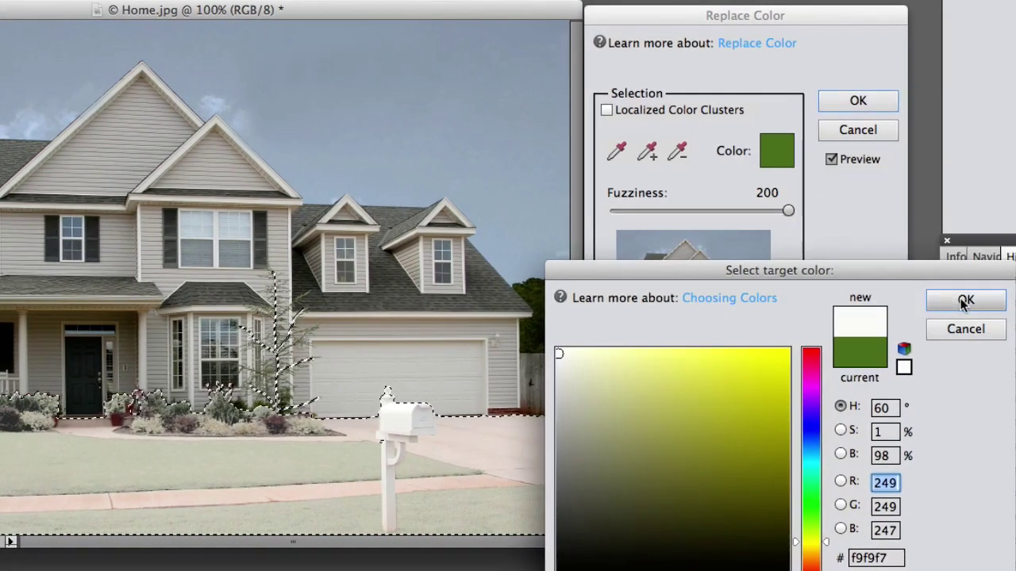
pyautogui.click(965, 300)
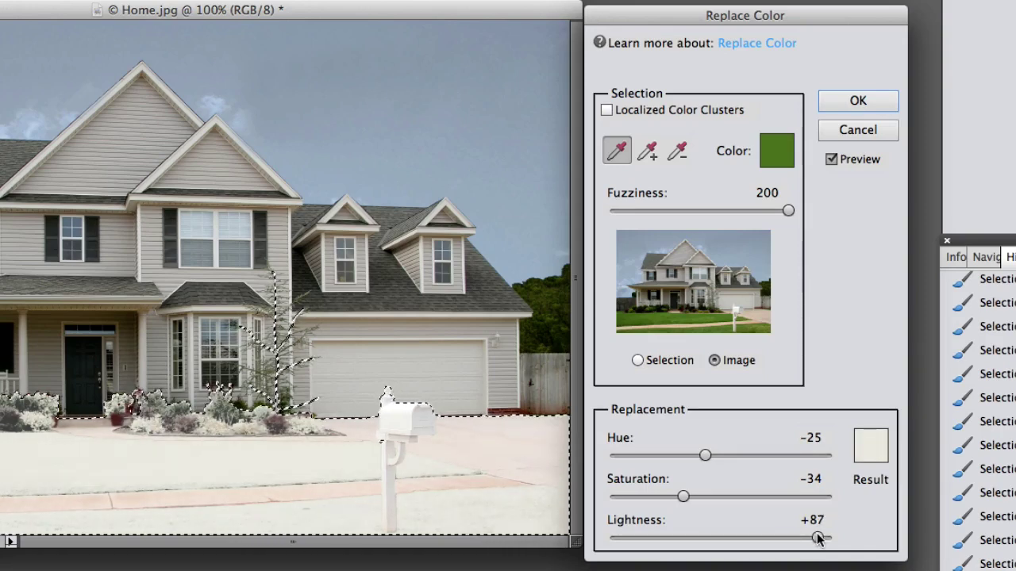
pyautogui.click(855, 107)
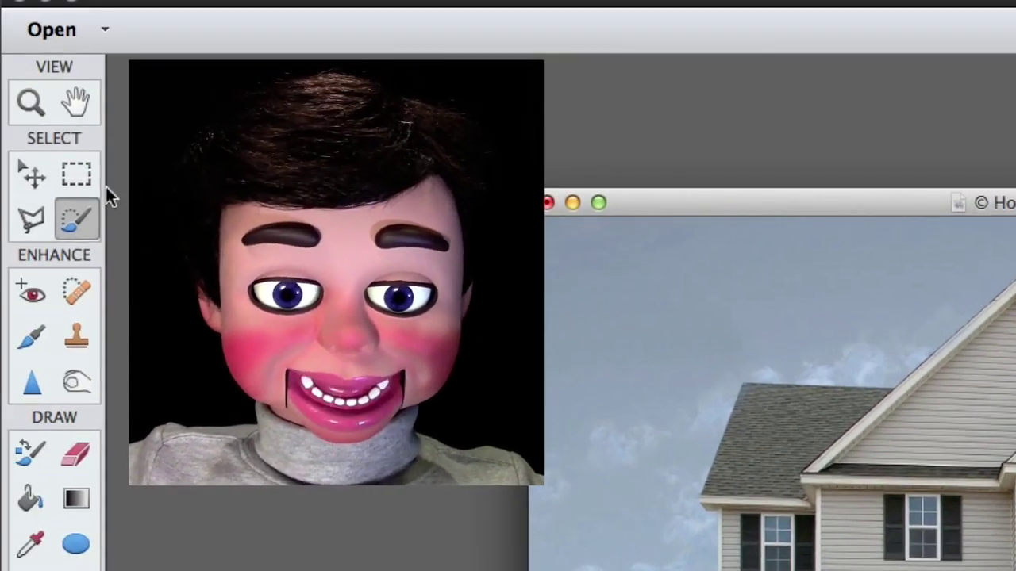
# Marquee the dark trees right of the house and grow the selection across them
pyautogui.click(88, 175)
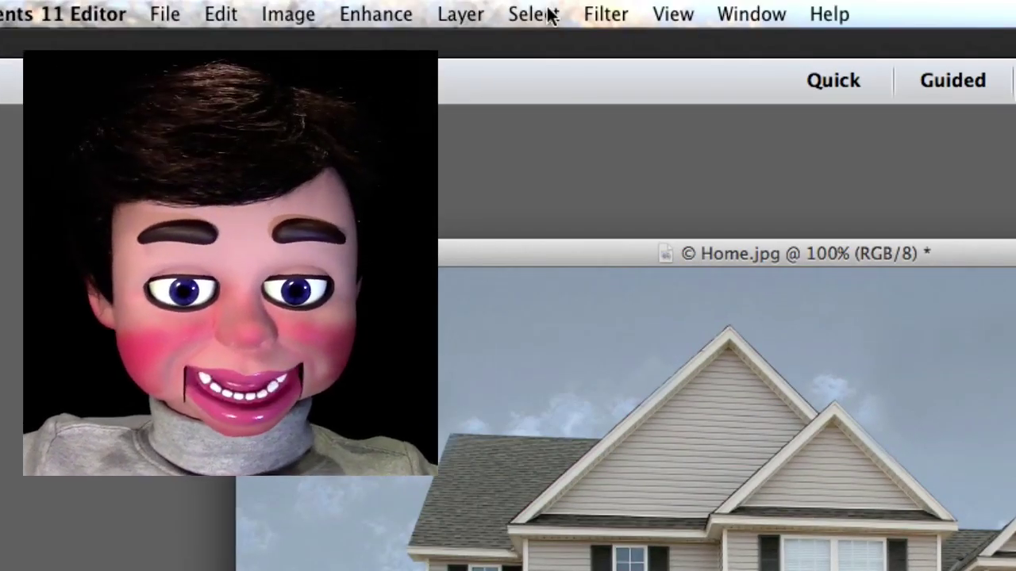
pyautogui.click(548, 15)
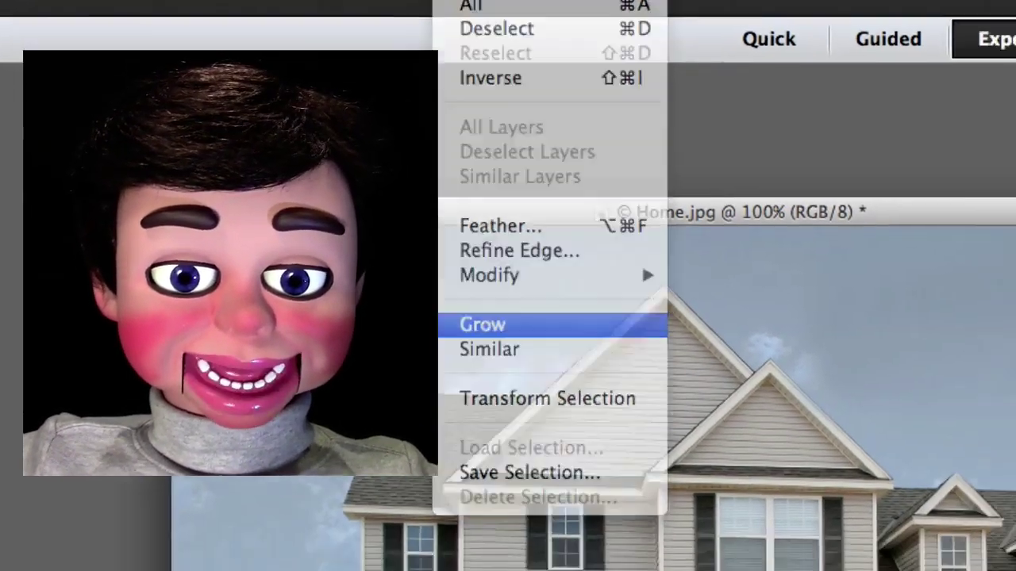
pyautogui.click(548, 325)
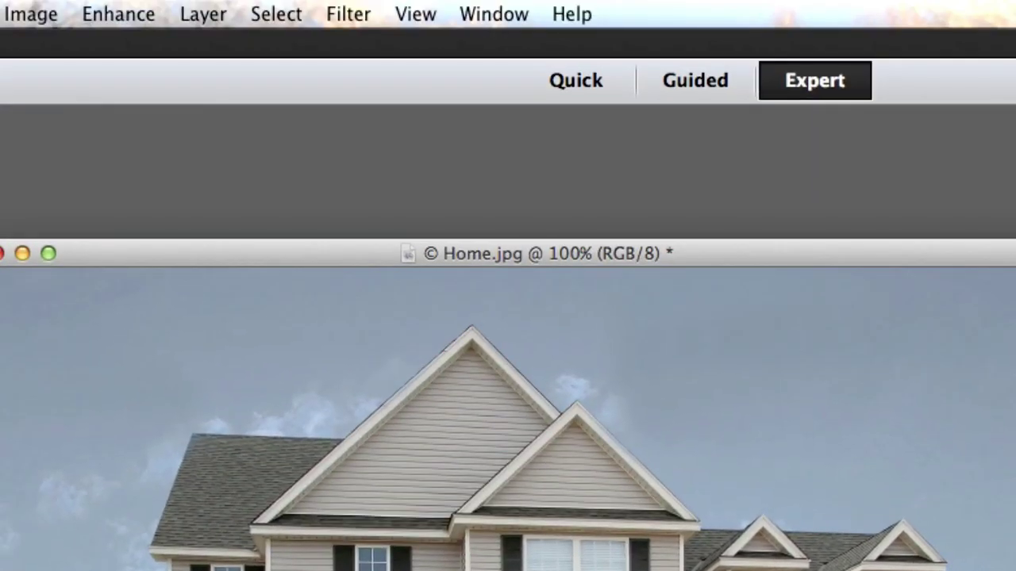
# Replace the trees' sampled green with gray (Hue +5, Saturation -63, Lightness +45)
pyautogui.click(97, 17)
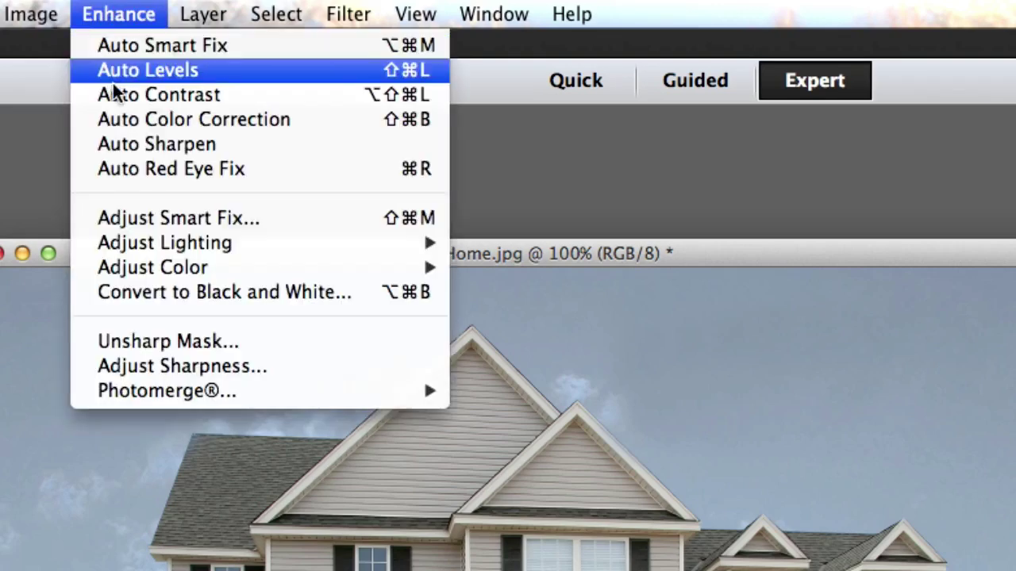
pyautogui.moveTo(163, 265)
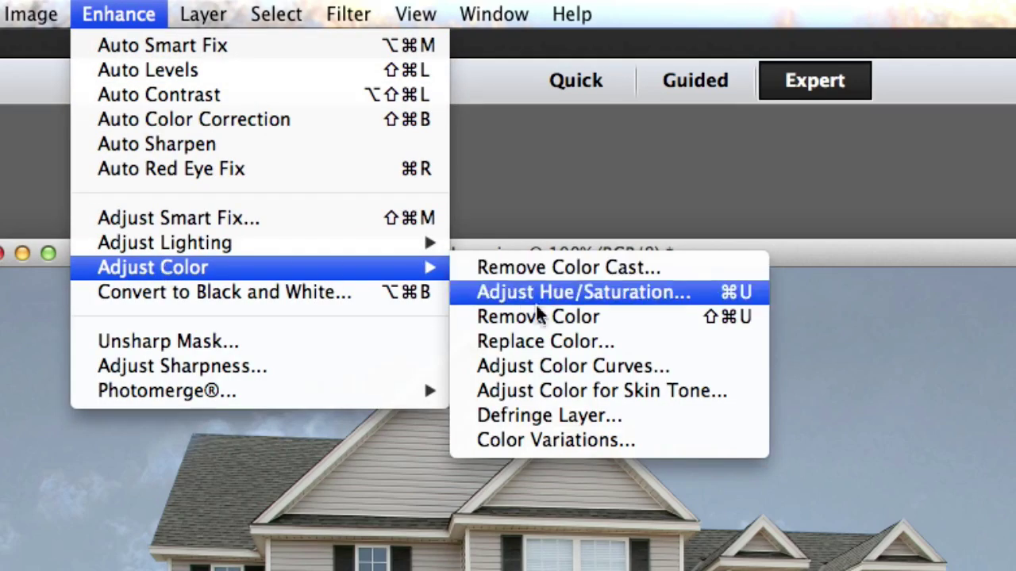
pyautogui.click(546, 337)
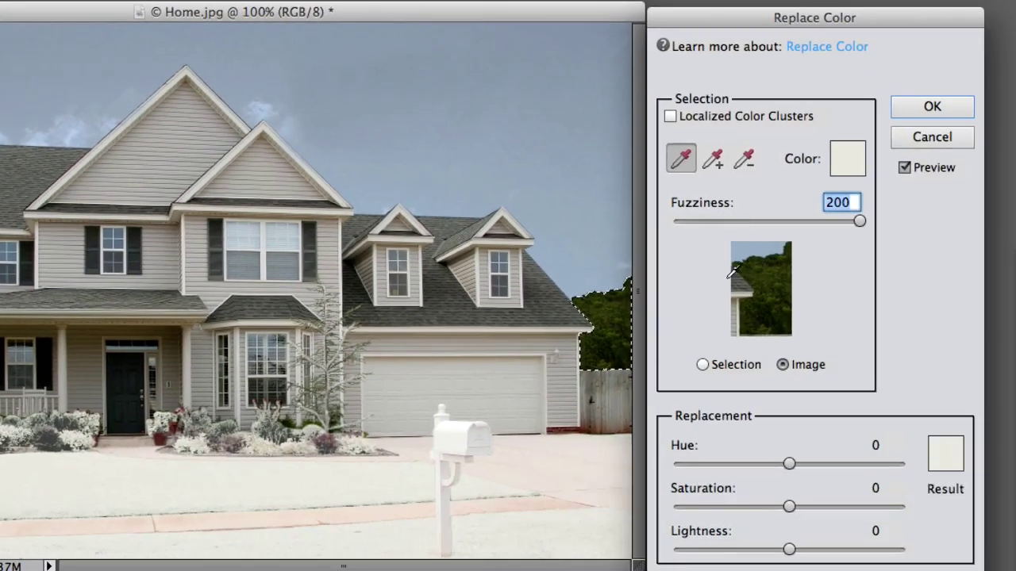
pyautogui.click(618, 305)
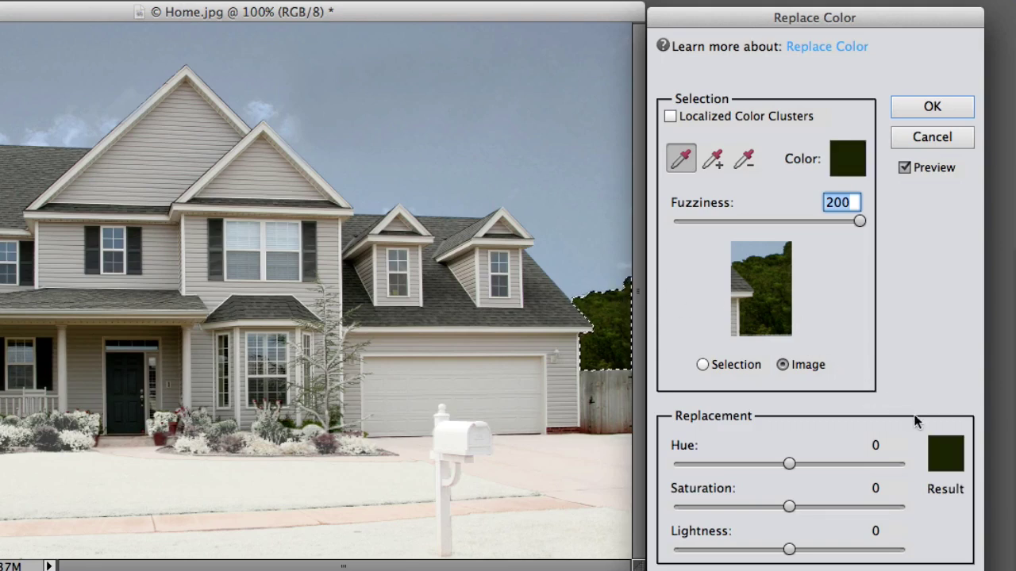
pyautogui.click(946, 452)
pyautogui.click(464, 432)
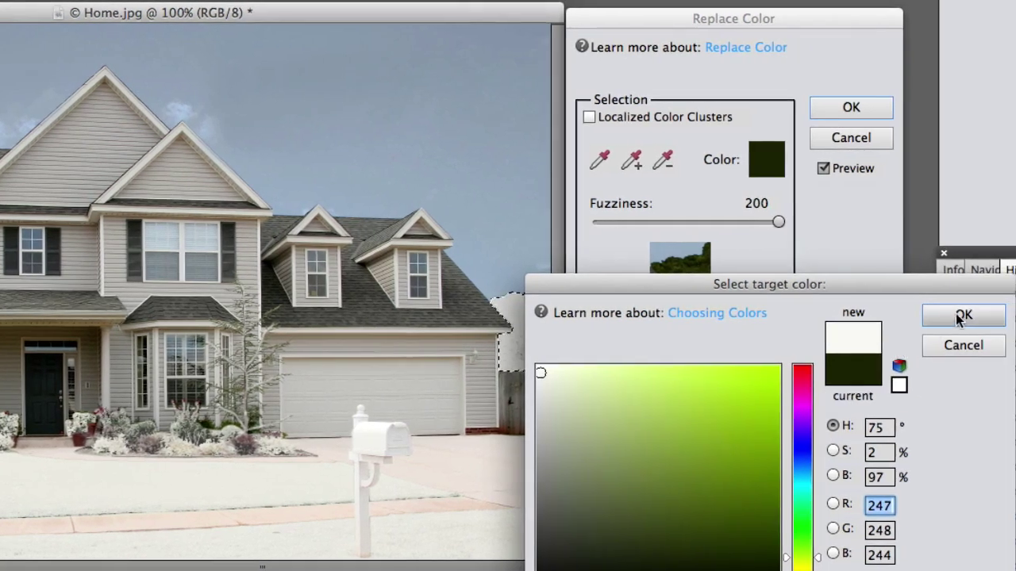
pyautogui.click(960, 318)
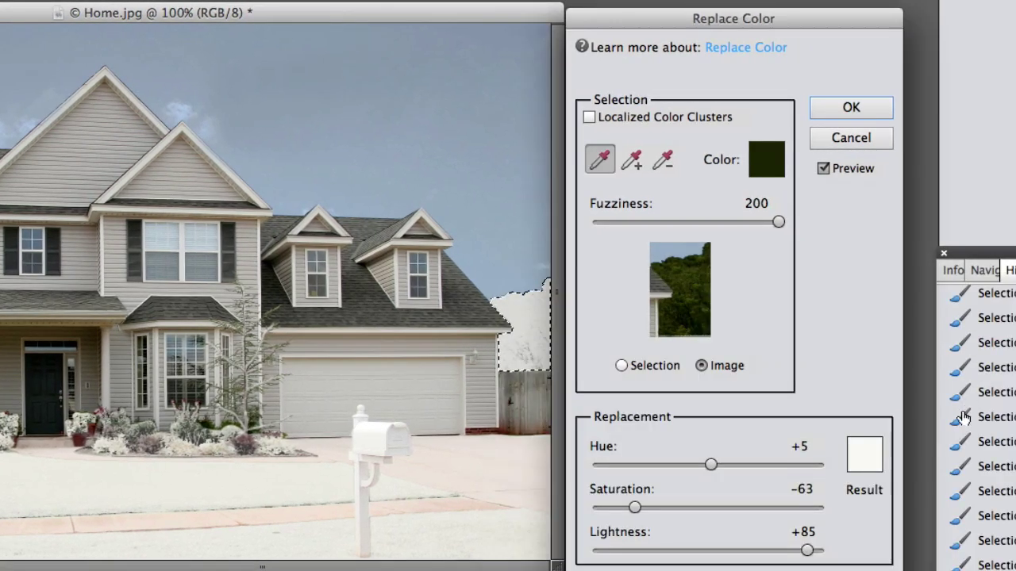
pyautogui.moveTo(807, 549); pyautogui.dragTo(760, 558)
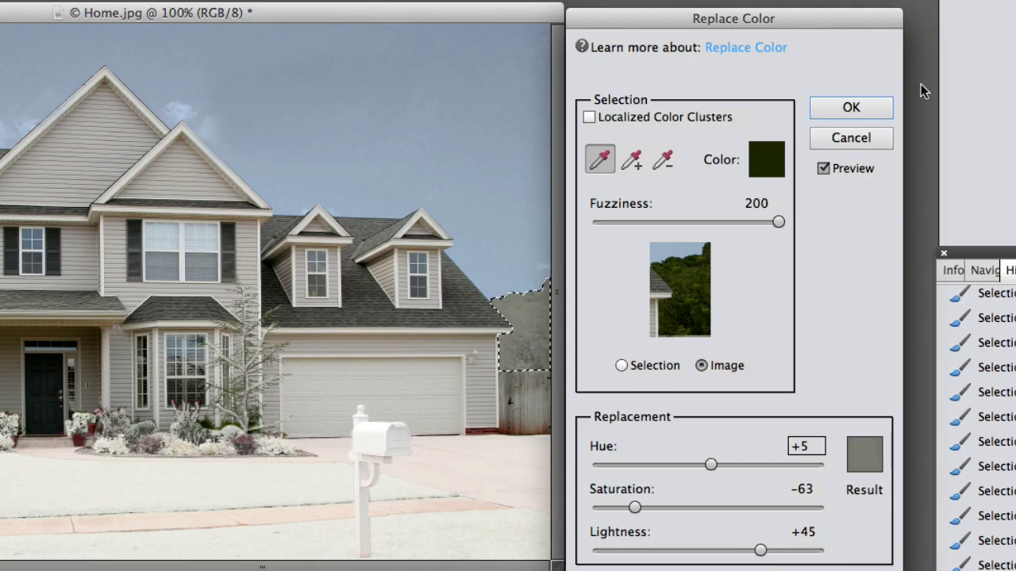
pyautogui.click(852, 107)
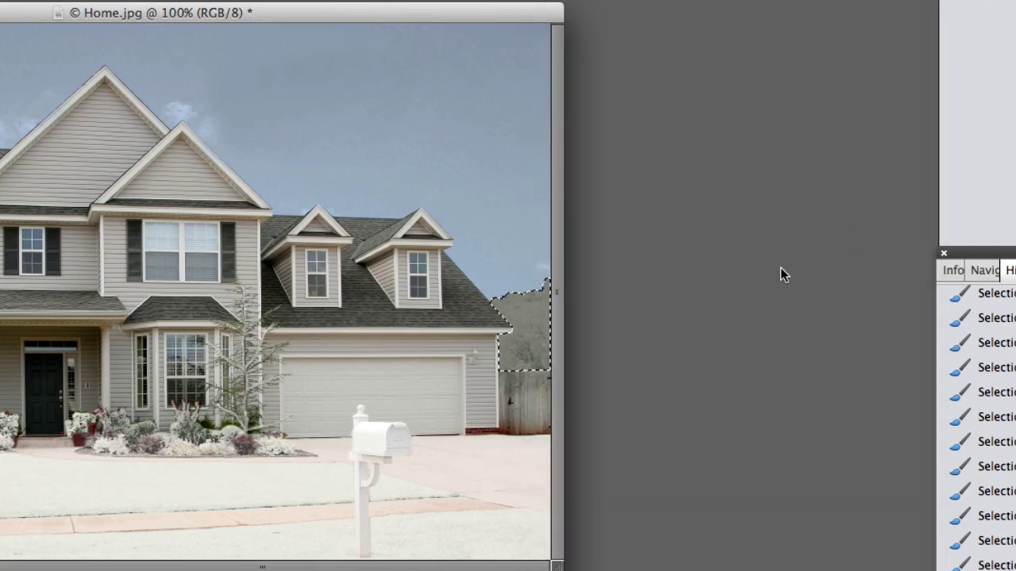
# Clear the selection, then grow a roof selection across all the dark shingles
pyautogui.hotkey('ctrl', 'd')
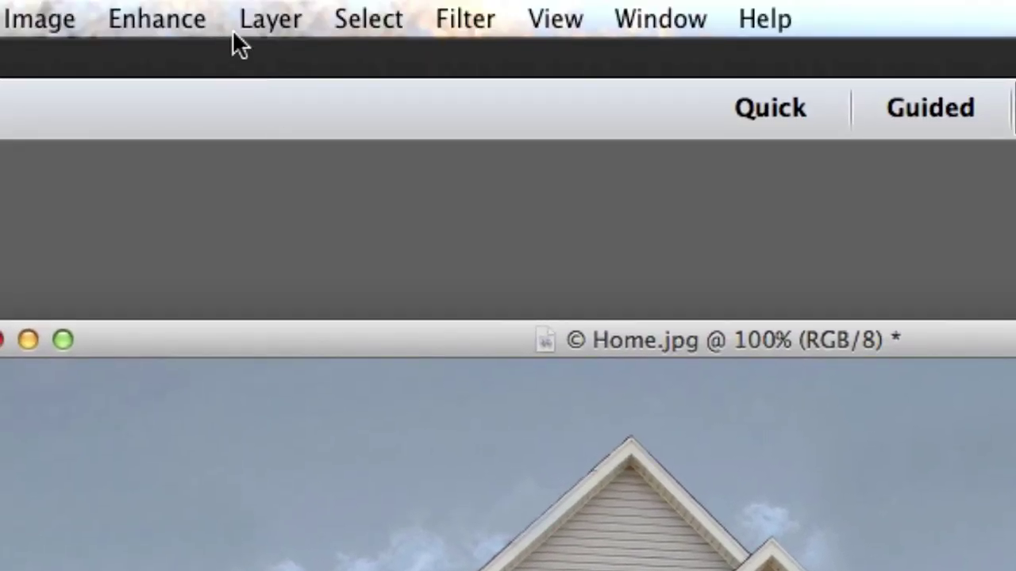
pyautogui.click(347, 21)
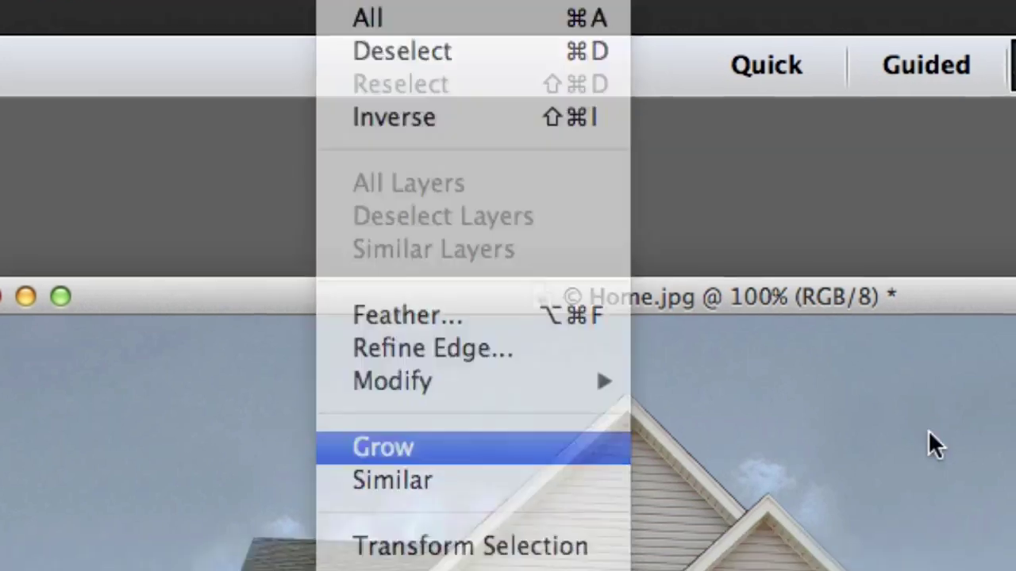
pyautogui.click(423, 494)
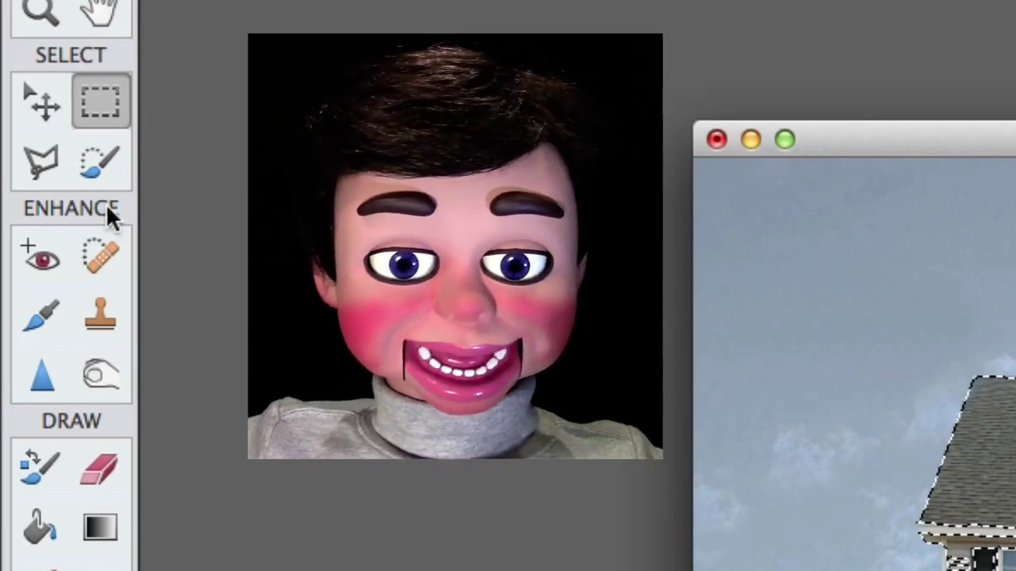
# Subtract the siding, shutters and left window from the roof selection
pyautogui.click(98, 163)
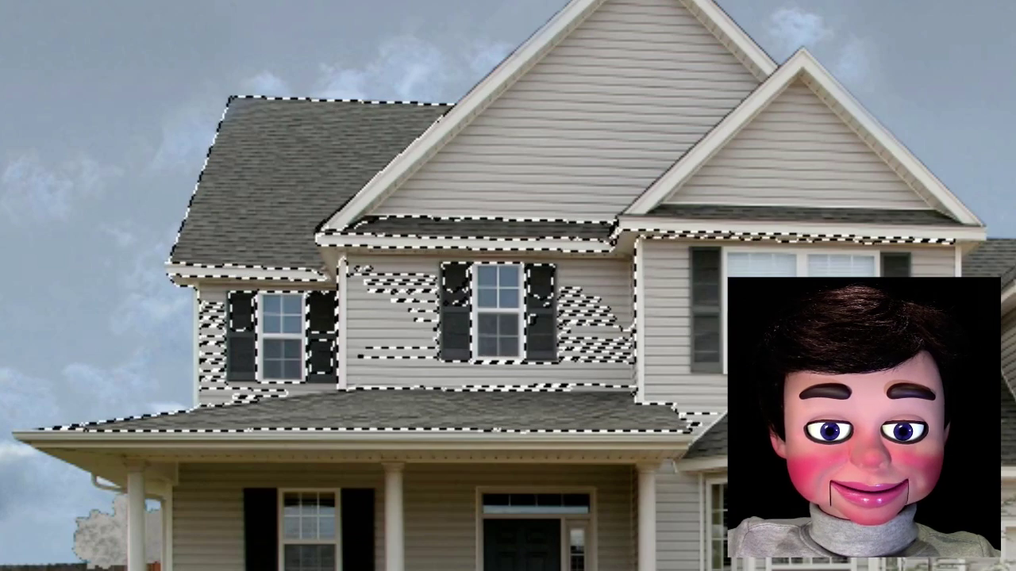
pyautogui.hotkey('ctrl', '+')
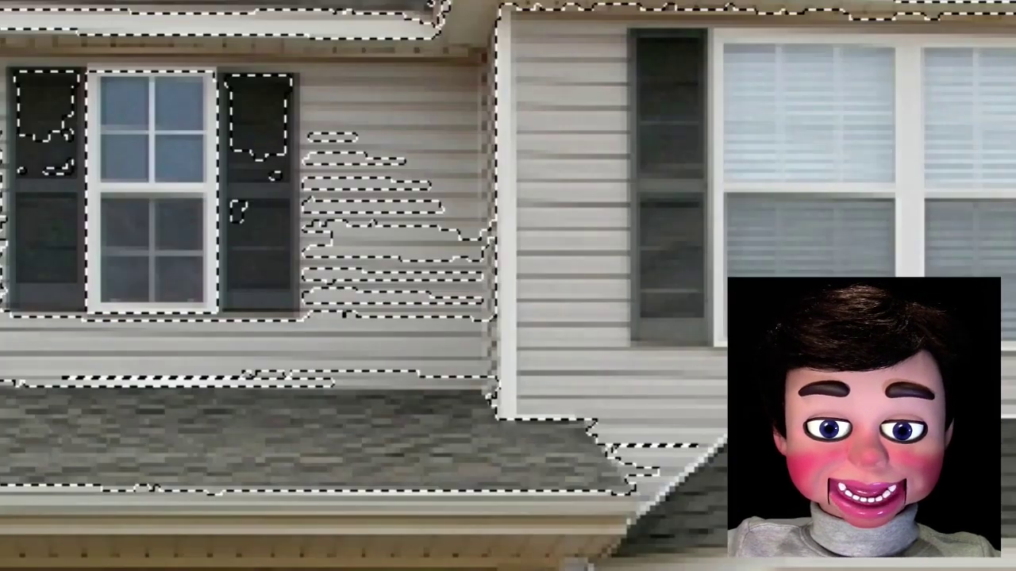
pyautogui.hscroll(-5, 508, 238)
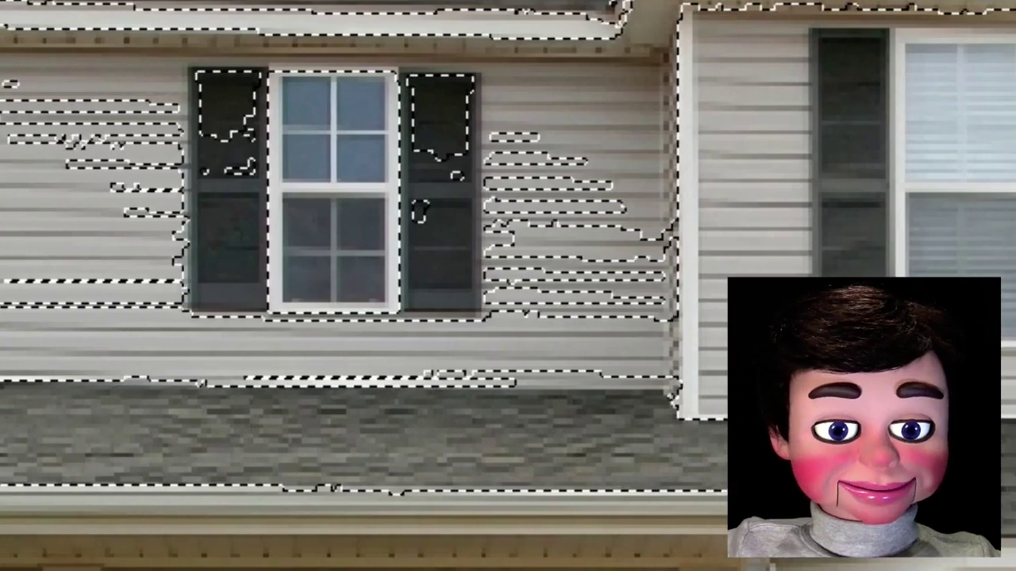
pyautogui.moveTo(646, 50); pyautogui.dragTo(653, 296)
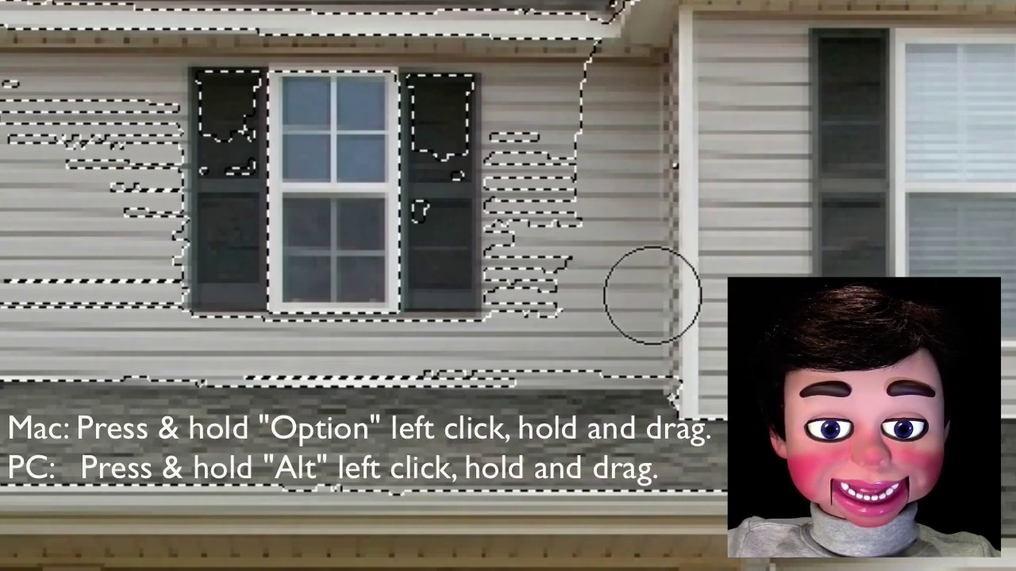
pyautogui.moveTo(601, 117)
pyautogui.mouseDown()
pyautogui.moveTo(550, 99)
pyautogui.moveTo(591, 86)
pyautogui.moveTo(140, 58)
pyautogui.moveTo(496, 155)
pyautogui.moveTo(296, 192)
pyautogui.moveTo(386, 270)
pyautogui.moveTo(88, 261)
pyautogui.moveTo(57, 284)
pyautogui.mouseUp()
pyautogui.moveTo(158, 185)
pyautogui.mouseDown()
pyautogui.moveTo(50, 68)
pyautogui.moveTo(31, 175)
pyautogui.mouseUp()
pyautogui.moveTo(269, 246)
pyautogui.mouseDown()
pyautogui.moveTo(45, 302)
pyautogui.moveTo(420, 301)
pyautogui.moveTo(415, 340)
pyautogui.moveTo(721, 332)
pyautogui.moveTo(941, 442)
pyautogui.mouseUp()
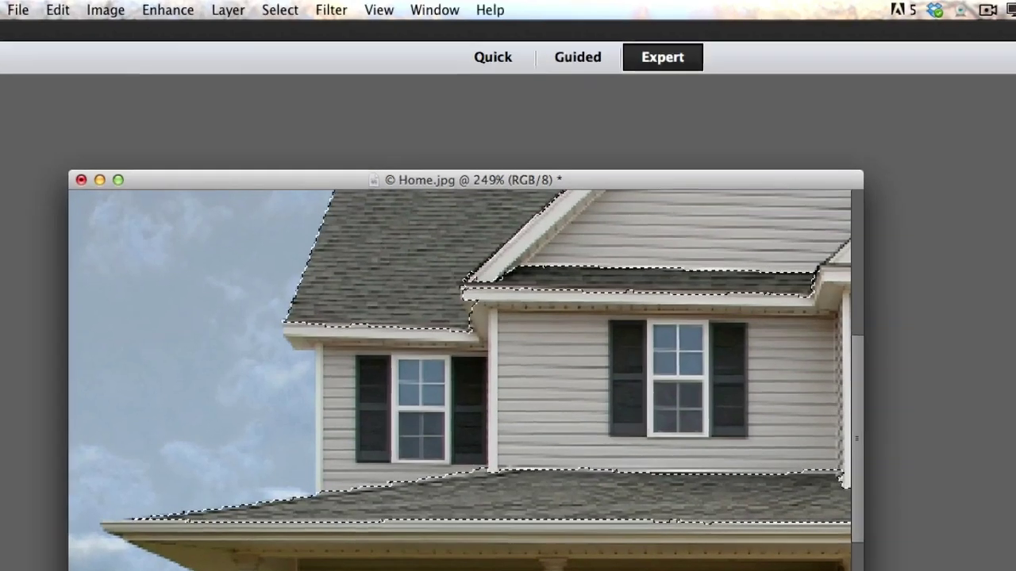
# Recolour the roof shingles pale snowy gray (Hue +180, Saturation +59, Lightness +61)
pyautogui.press('super+minus')
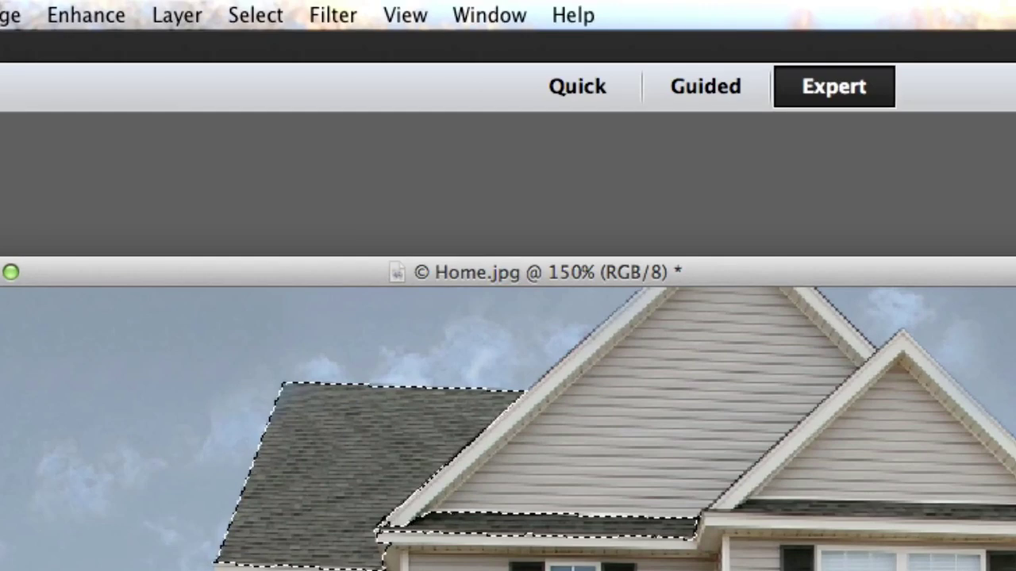
pyautogui.click(86, 16)
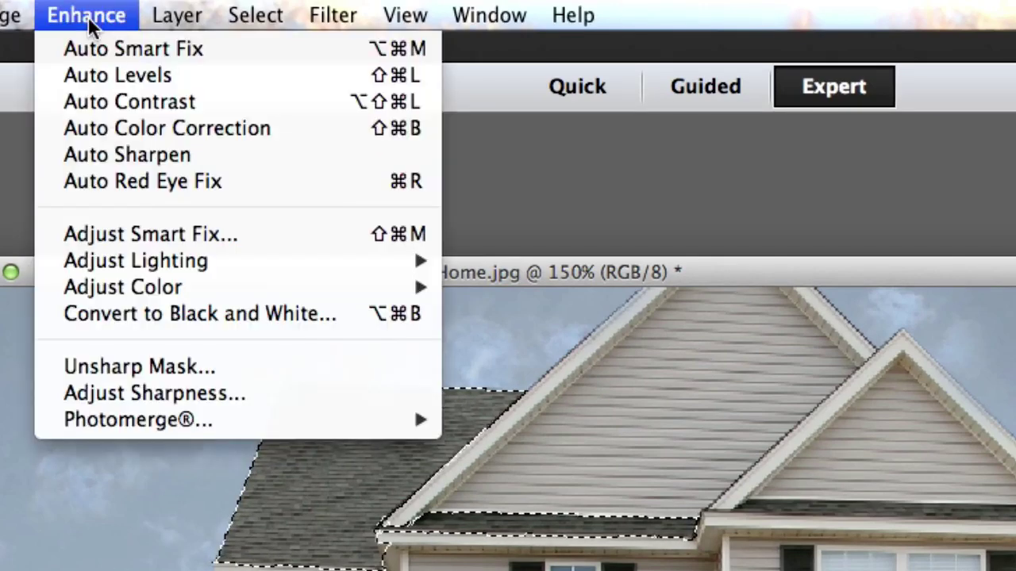
pyautogui.moveTo(125, 293)
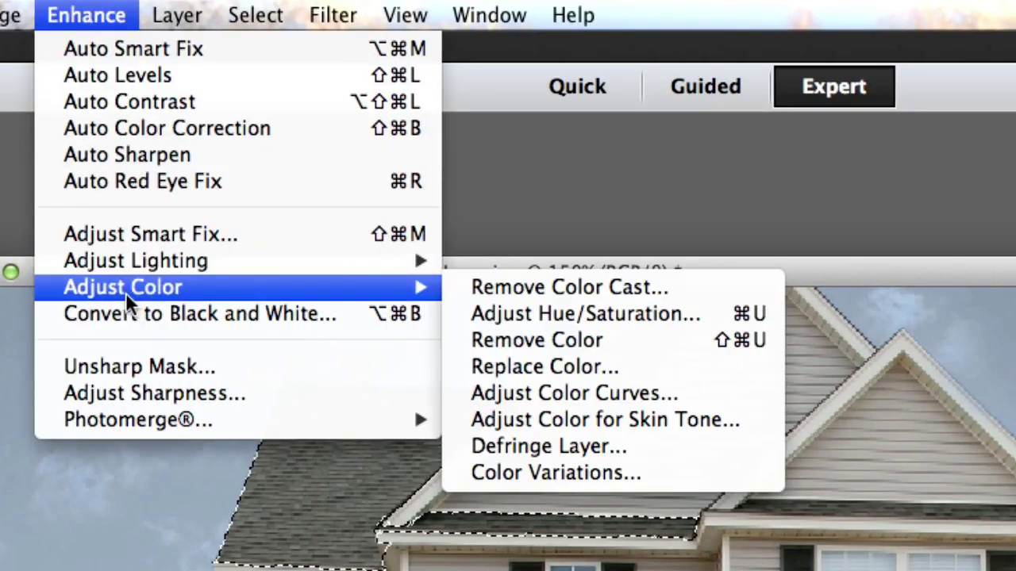
pyautogui.click(534, 368)
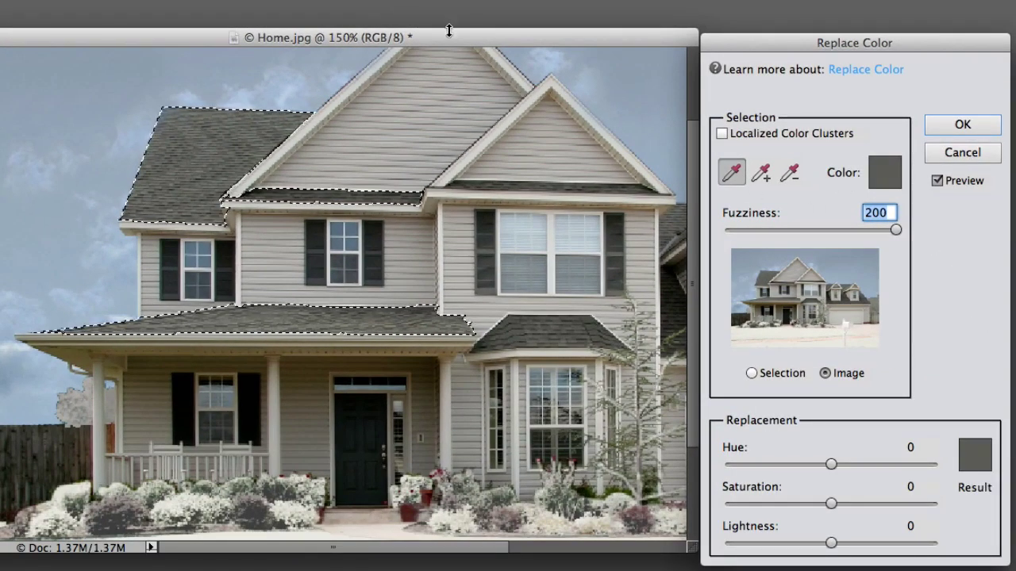
pyautogui.moveTo(441, 38); pyautogui.dragTo(391, 44)
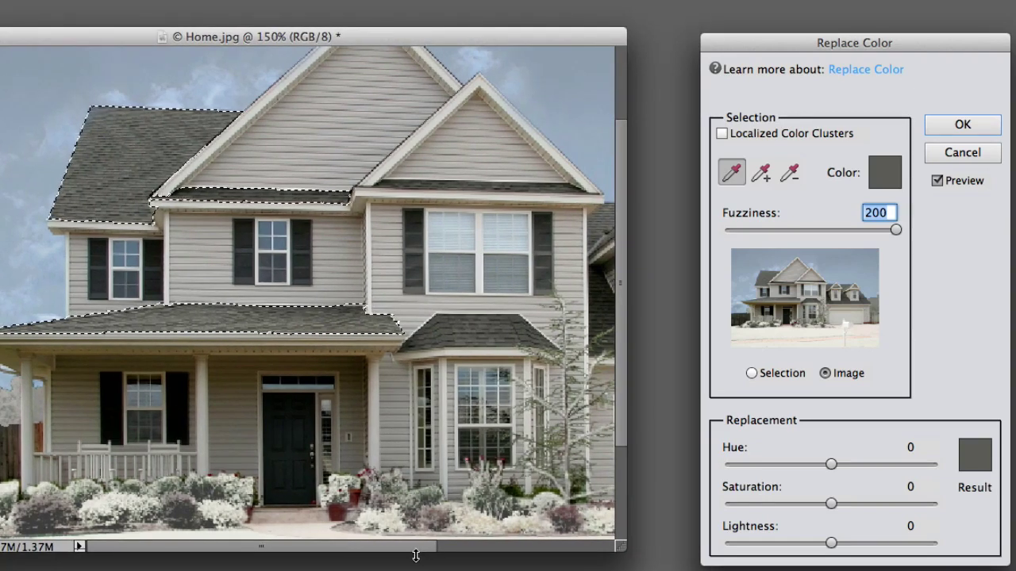
pyautogui.moveTo(399, 554); pyautogui.dragTo(481, 533)
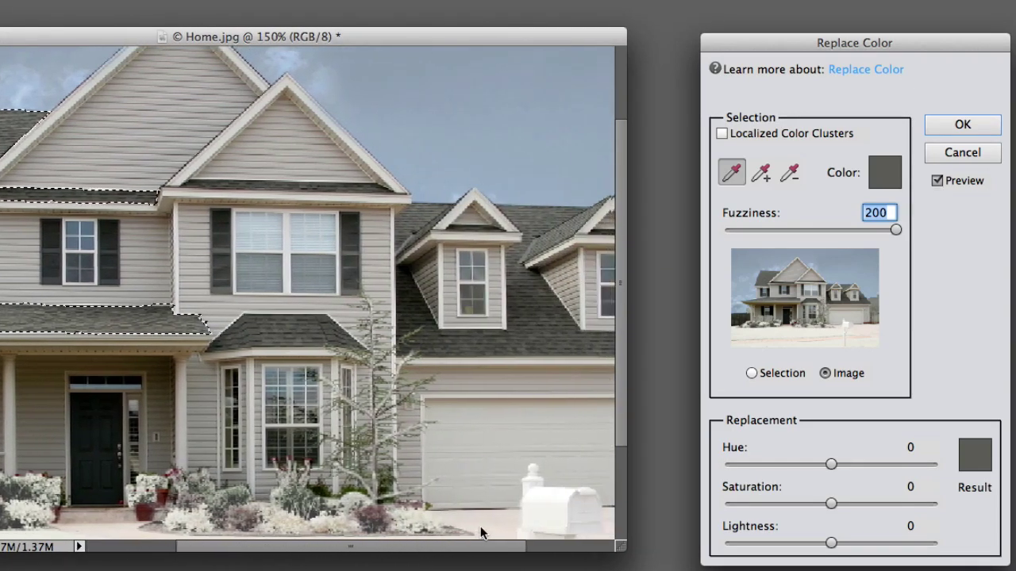
pyautogui.click(965, 458)
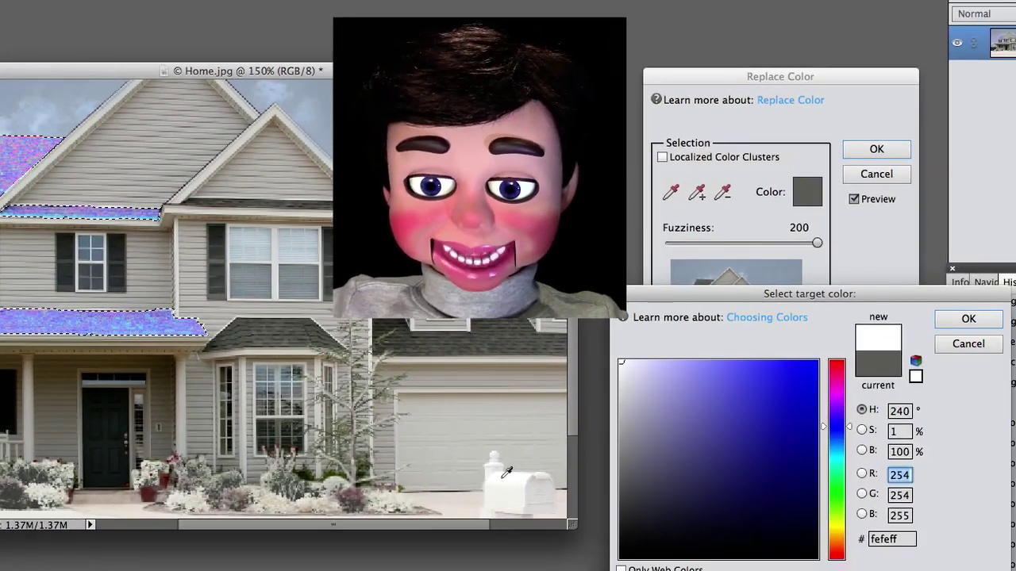
pyautogui.click(968, 319)
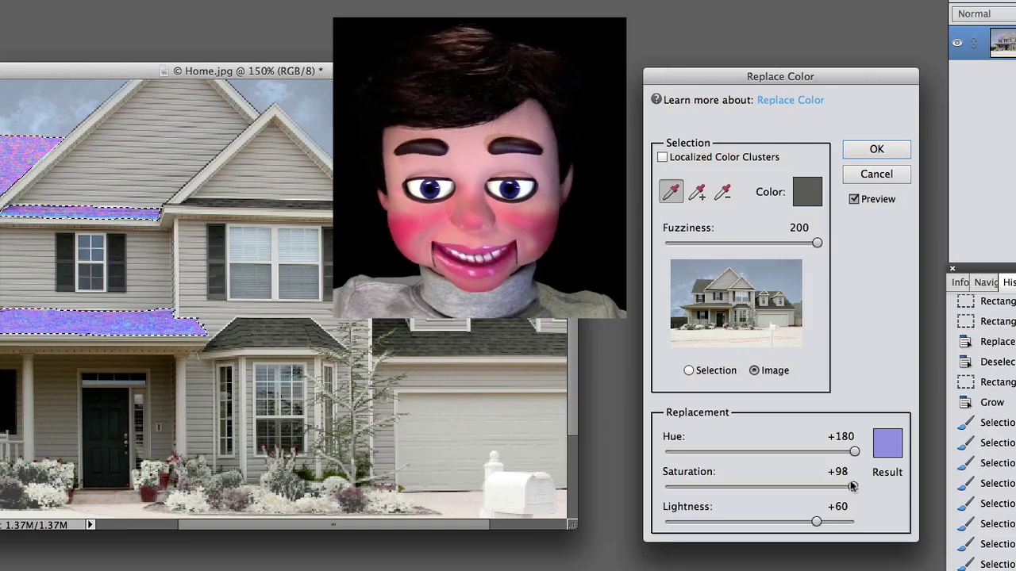
pyautogui.moveTo(804, 489); pyautogui.dragTo(810, 488)
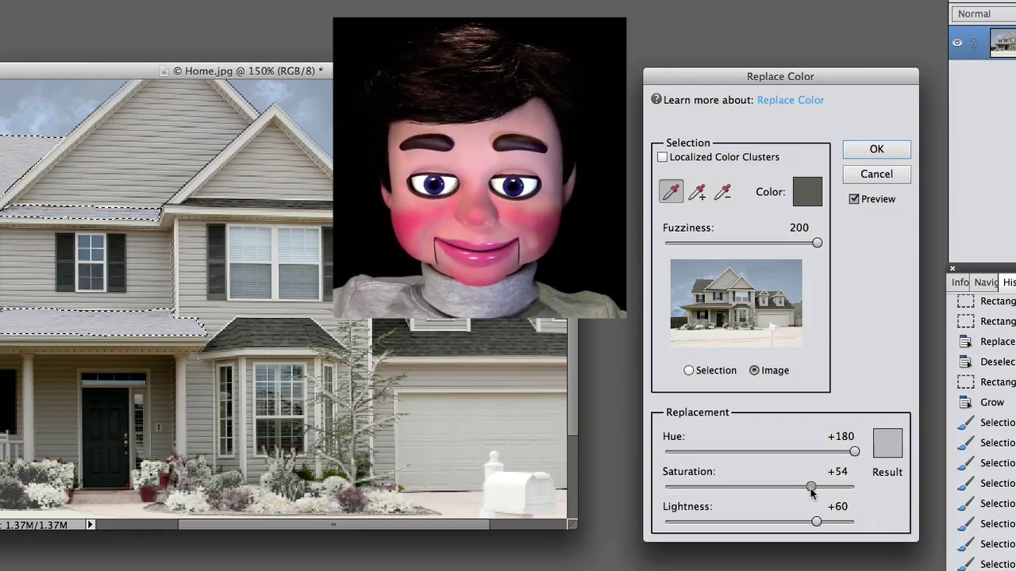
pyautogui.moveTo(810, 488); pyautogui.dragTo(814, 487)
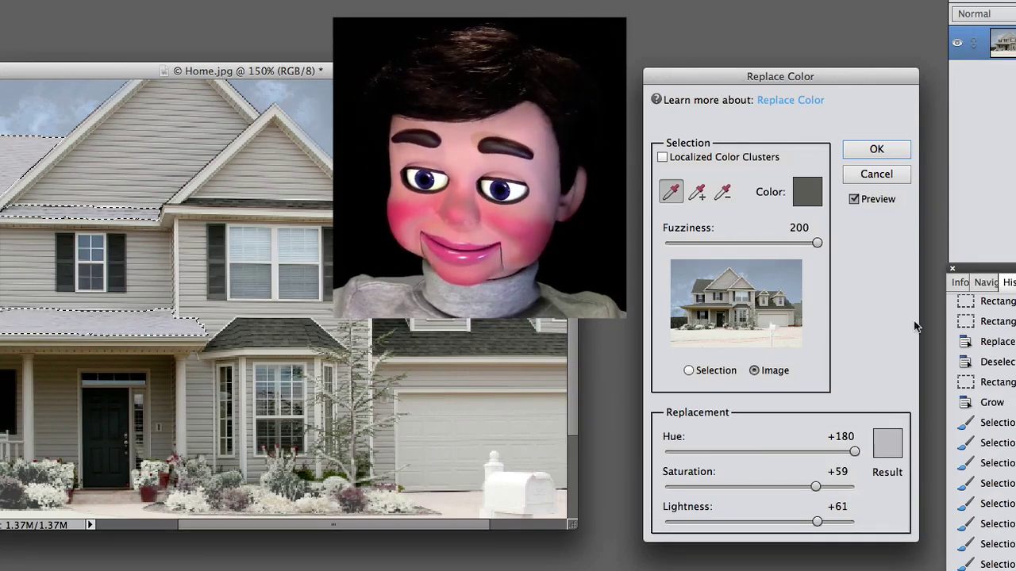
pyautogui.click(877, 149)
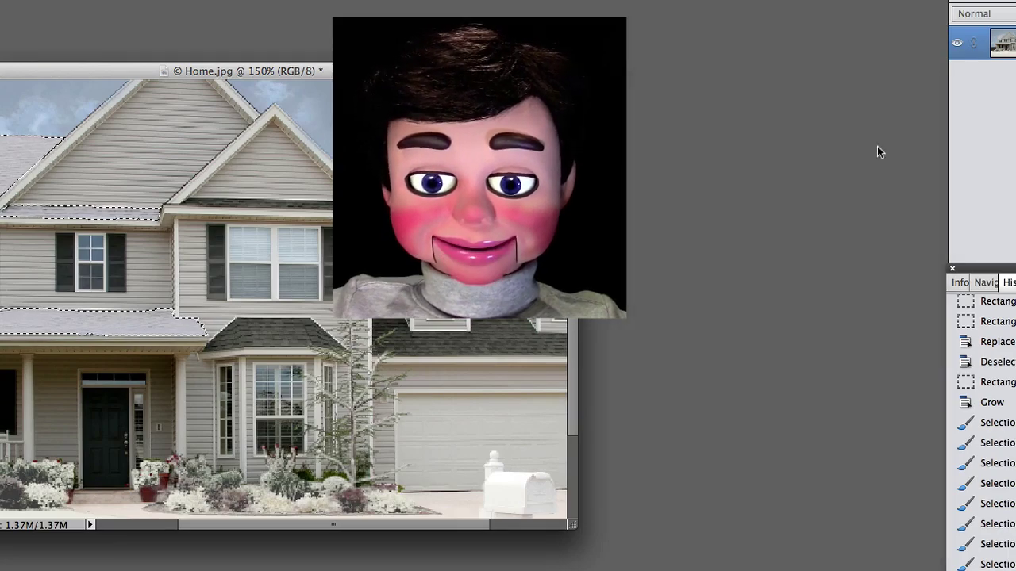
pyautogui.press('Tab')
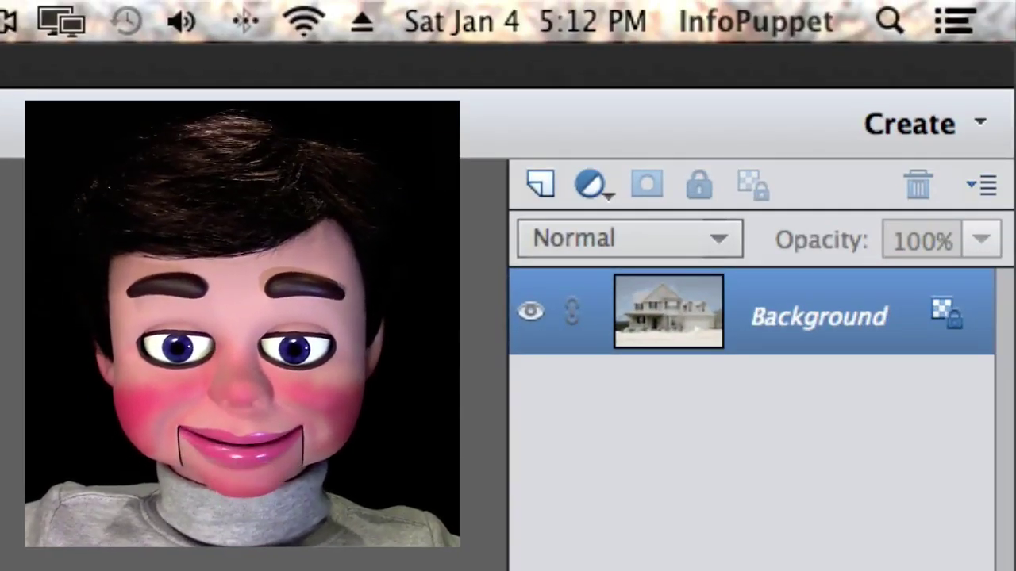
# Add Layer 1 above Background and fill it with solid black
pyautogui.click(530, 189)
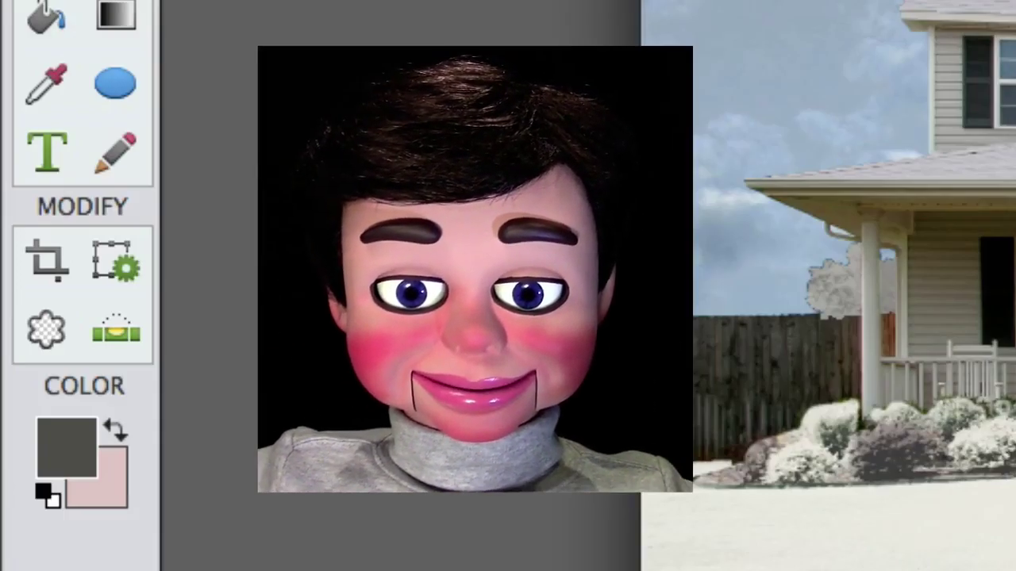
pyautogui.click(56, 493)
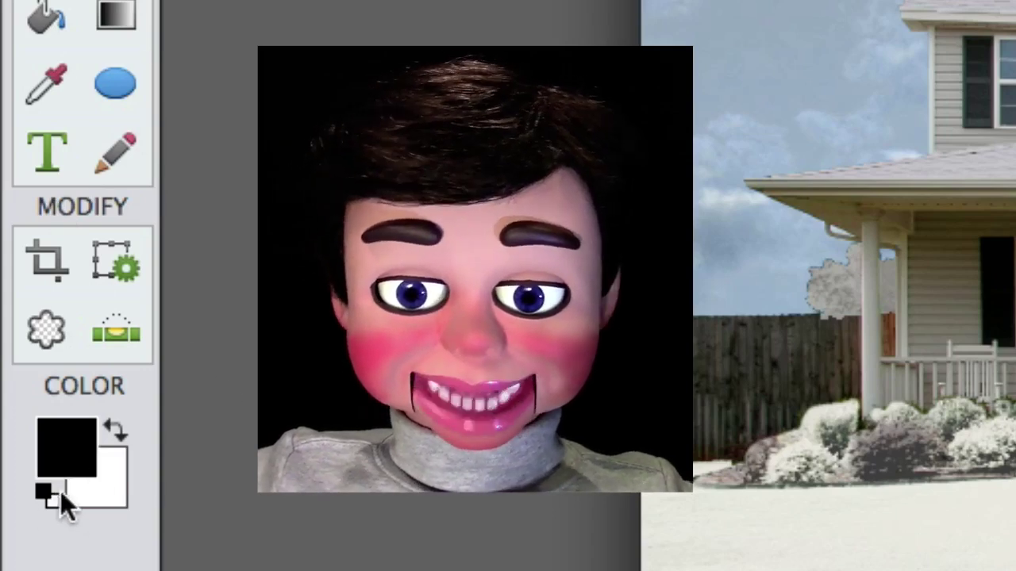
pyautogui.click(115, 431)
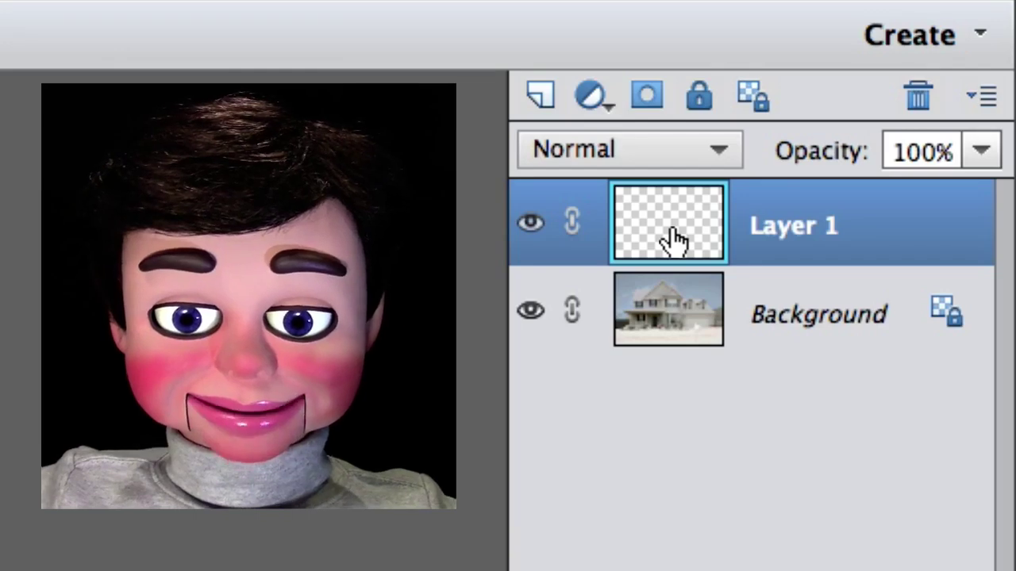
pyautogui.hotkey('ctrl', 'BackSpace')
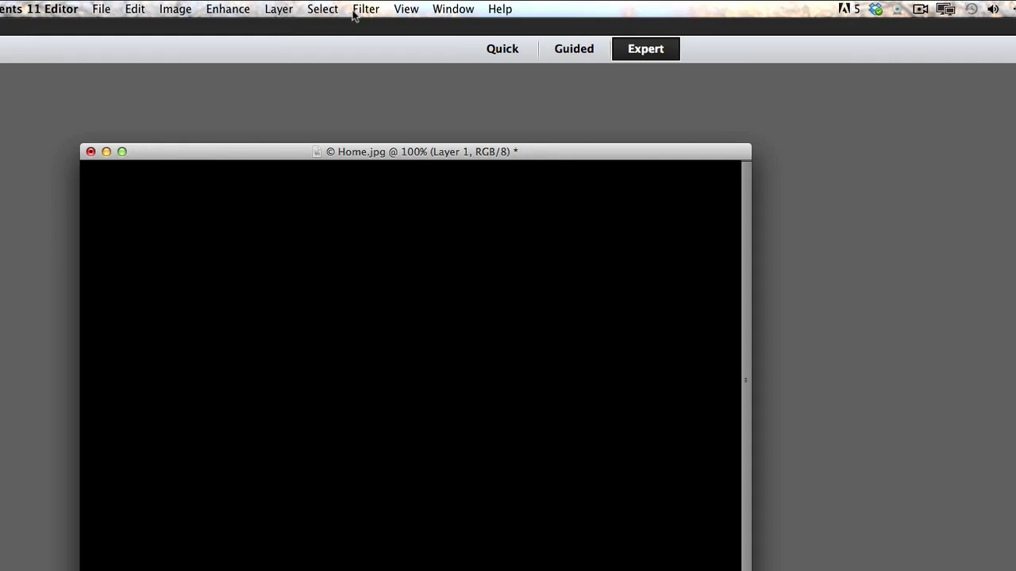
# Apply Add Noise to Layer 1 at about 100% amount, Uniform and Monochromatic
pyautogui.click(367, 12)
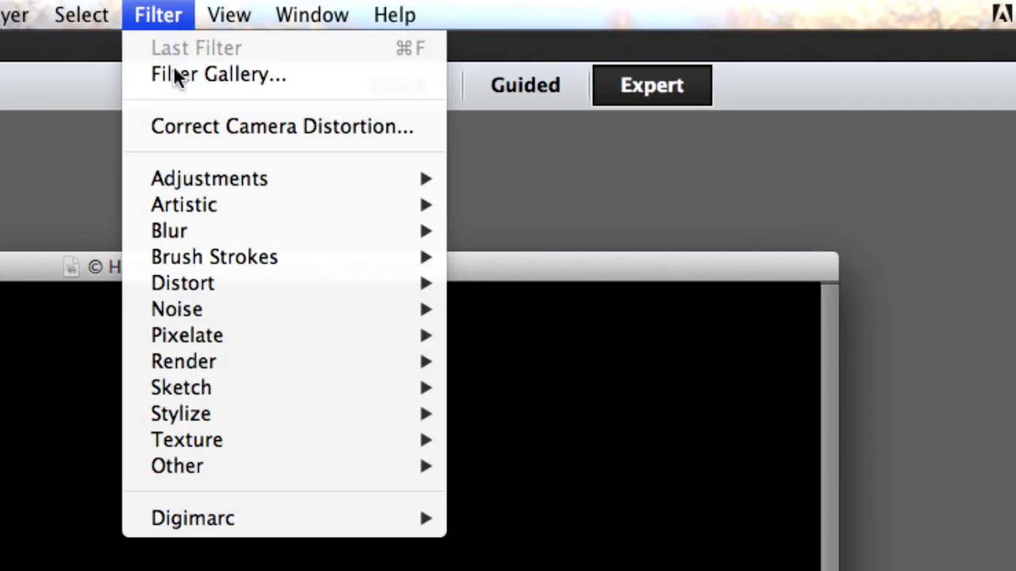
pyautogui.moveTo(200, 312)
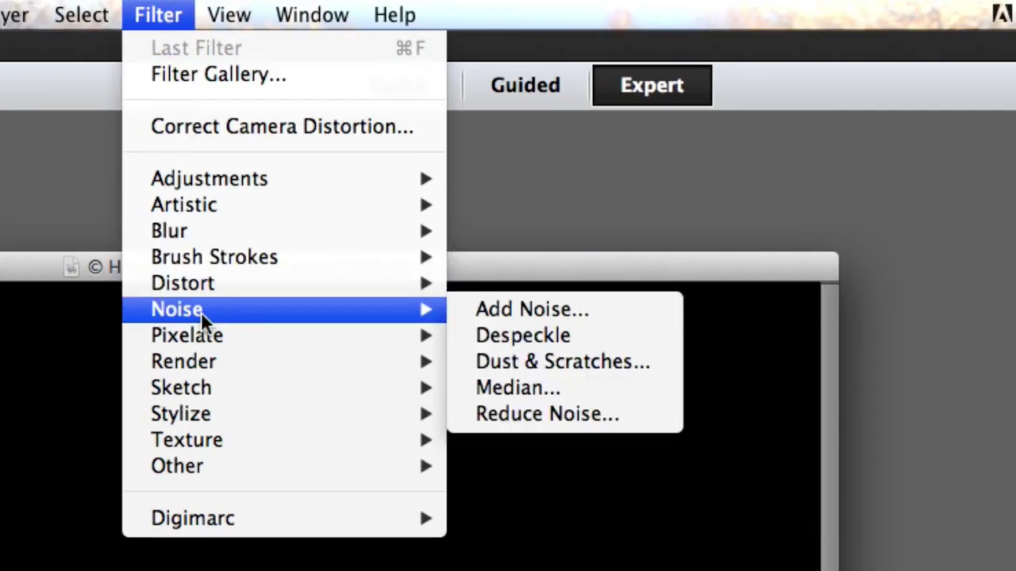
pyautogui.click(480, 311)
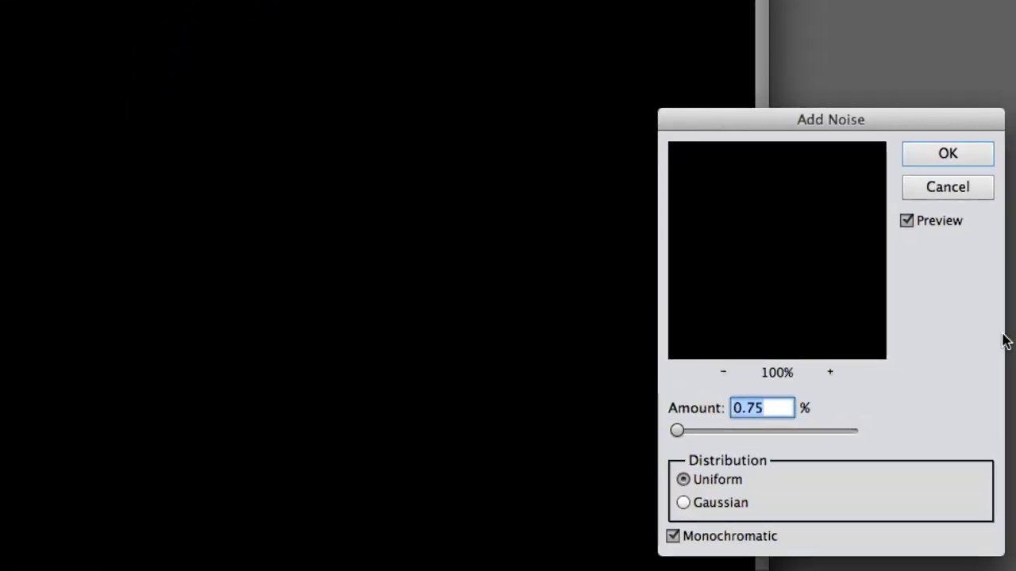
pyautogui.moveTo(722, 431); pyautogui.dragTo(787, 437)
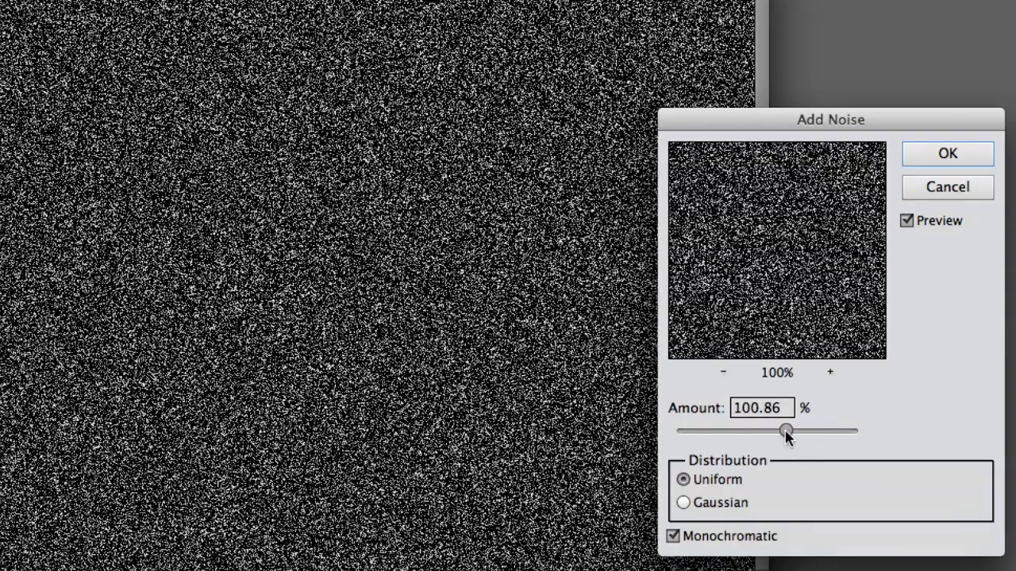
pyautogui.click(929, 159)
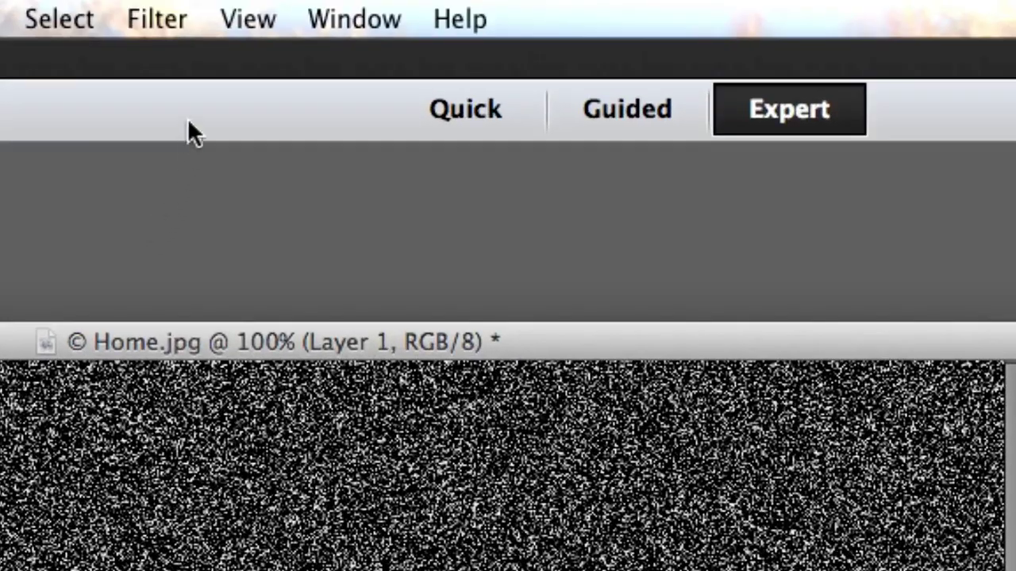
# Blur Layer 1's noise with a Gaussian Blur of 2 pixels radius
pyautogui.click(143, 26)
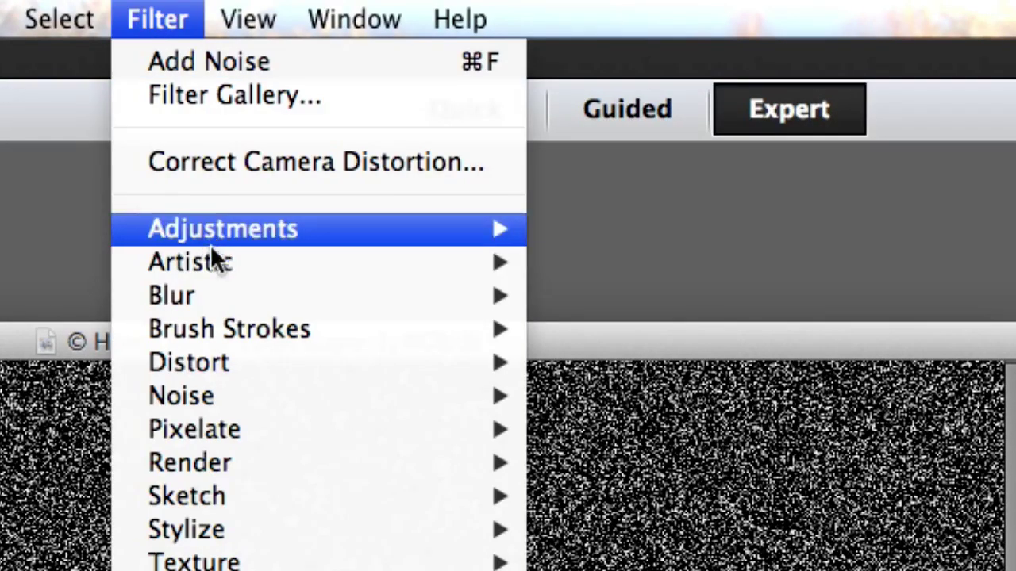
pyautogui.moveTo(216, 296)
pyautogui.click(624, 396)
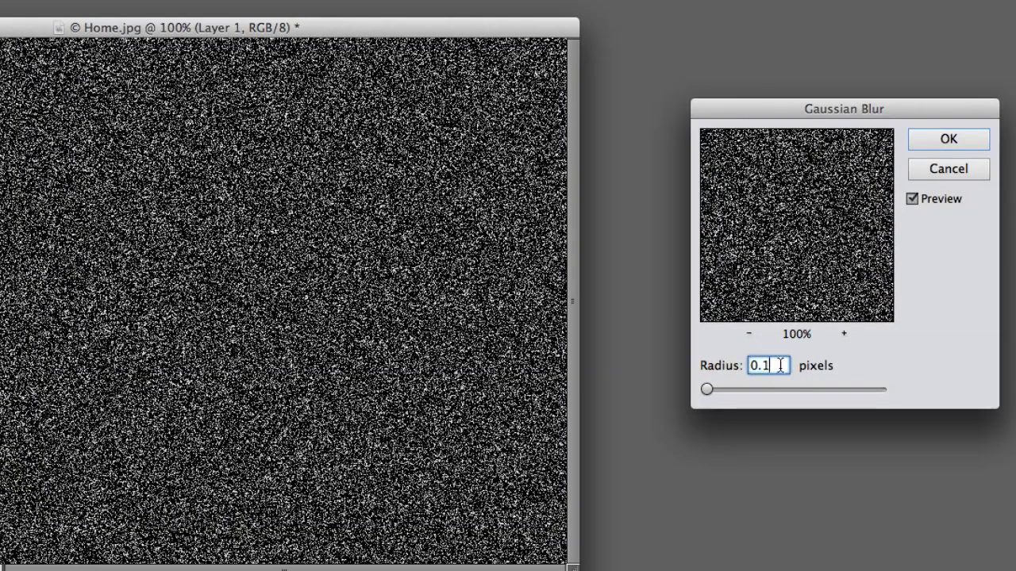
pyautogui.write('2')
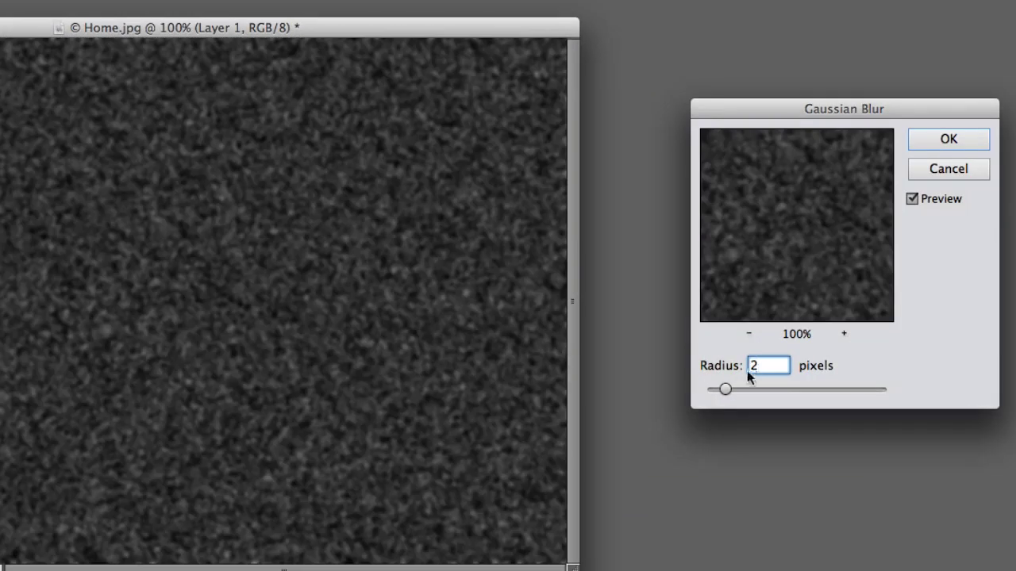
pyautogui.click(948, 139)
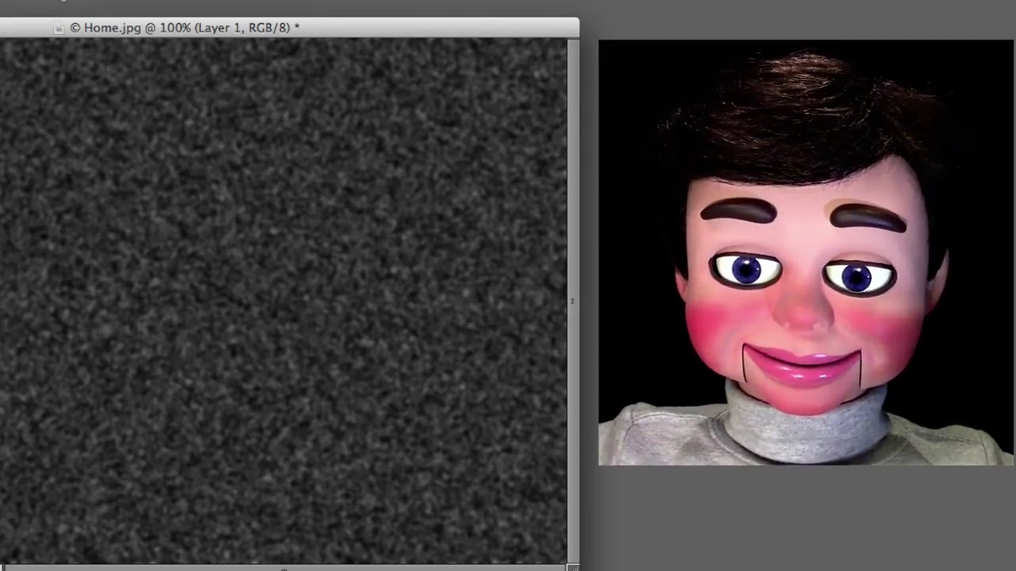
# Apply Levels with input values 81, 1.00 and 97 to leave white flakes on black
pyautogui.press('super+l')
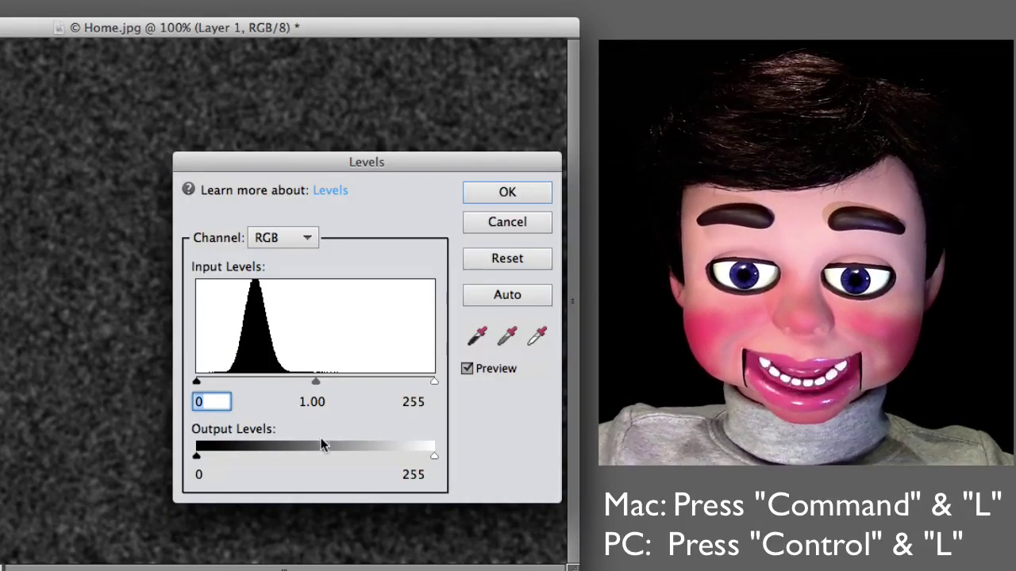
pyautogui.moveTo(196, 384); pyautogui.dragTo(325, 384)
pyautogui.moveTo(434, 382); pyautogui.dragTo(270, 387)
pyautogui.moveTo(358, 384); pyautogui.dragTo(272, 385)
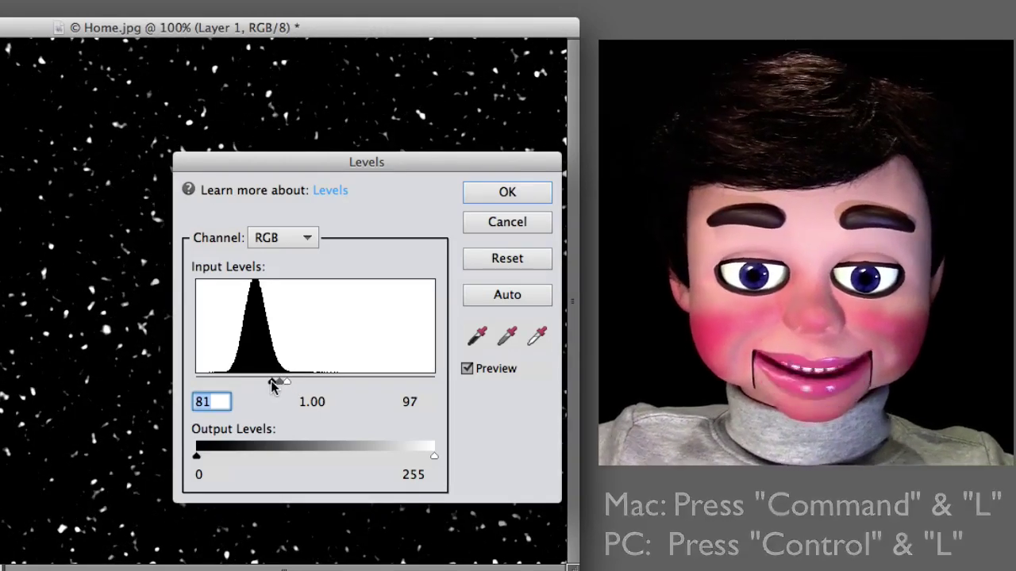
pyautogui.click(507, 193)
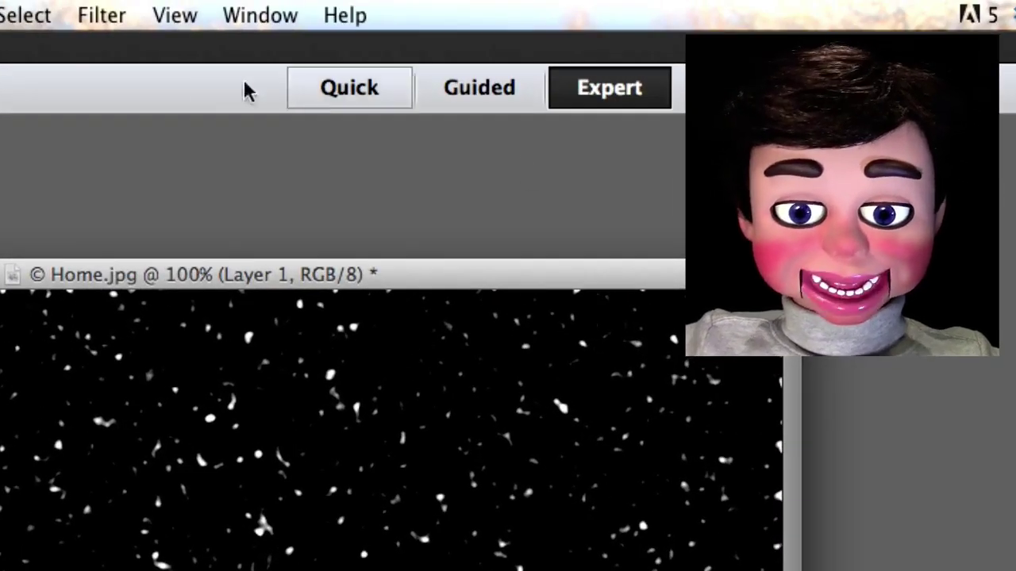
# Apply a Motion Blur at 54° angle and 10-pixel distance to the snowflakes
pyautogui.click(85, 17)
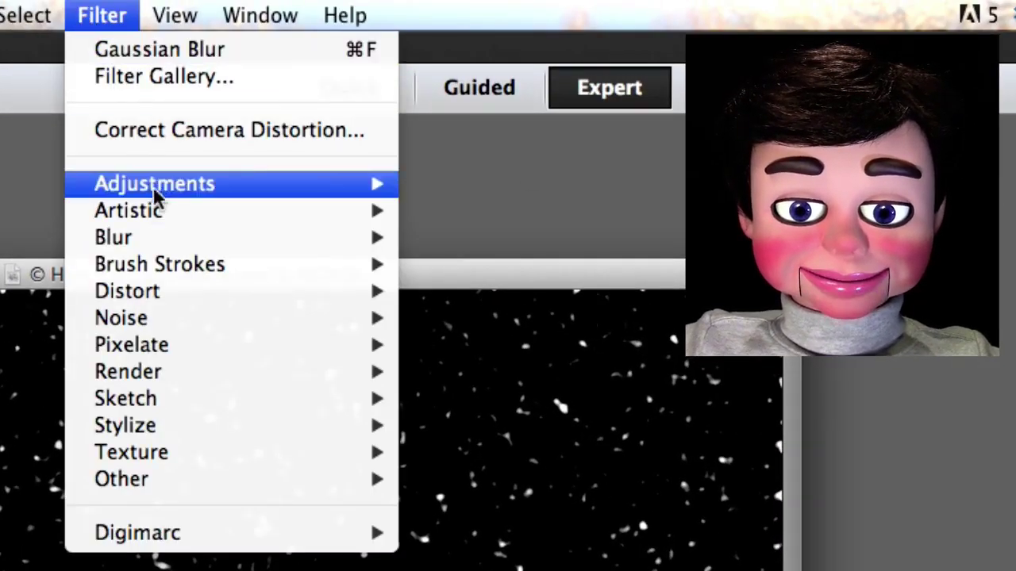
pyautogui.moveTo(178, 239)
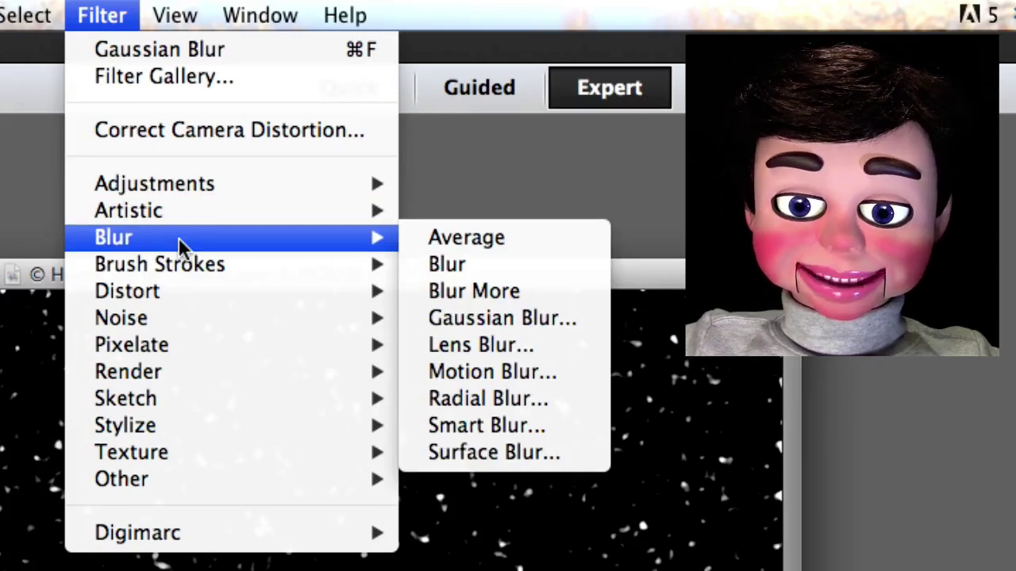
pyautogui.click(479, 371)
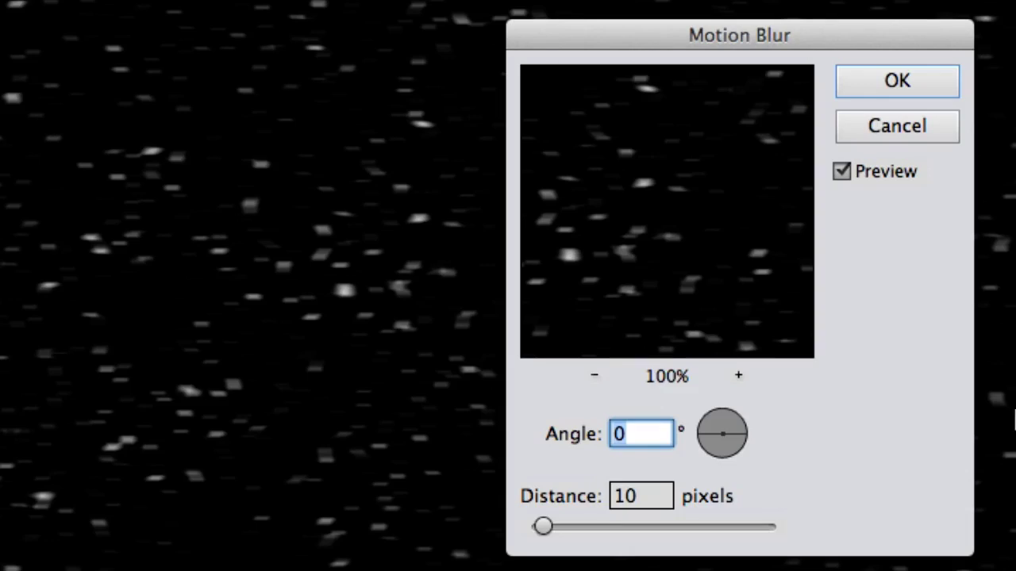
pyautogui.moveTo(717, 420)
pyautogui.mouseDown()
pyautogui.moveTo(748, 426)
pyautogui.moveTo(732, 419)
pyautogui.mouseUp()
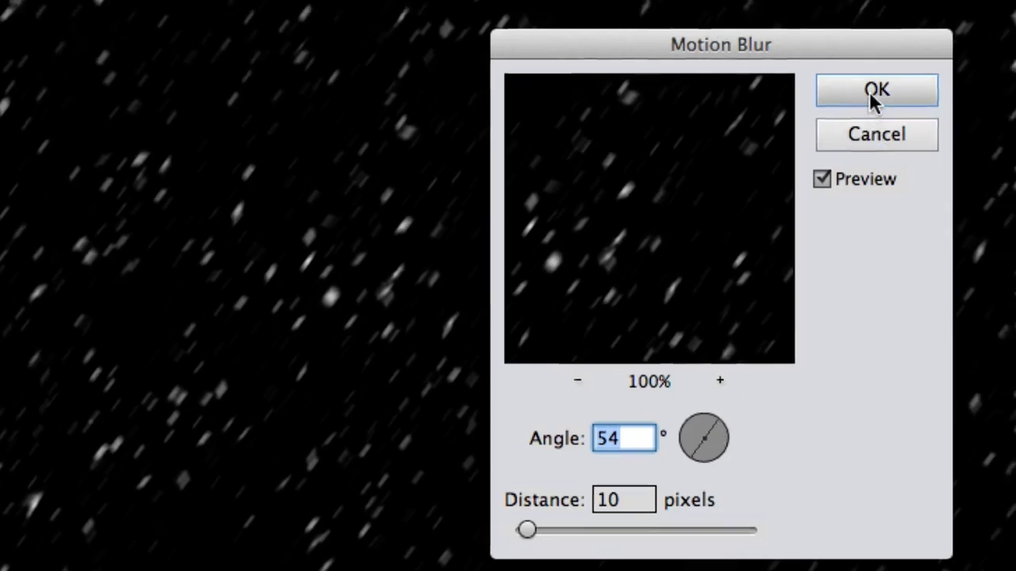
pyautogui.click(871, 89)
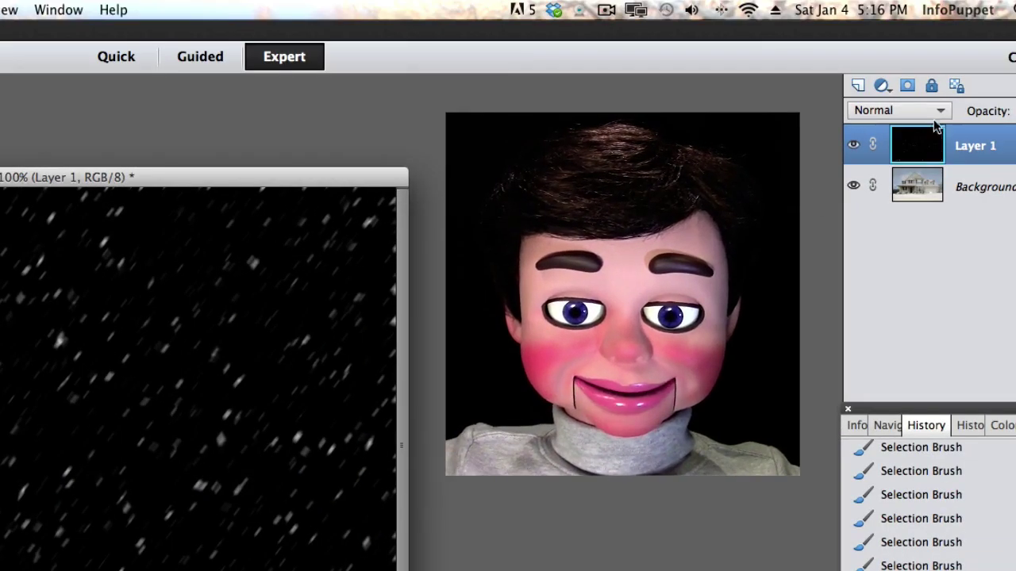
# Set Layer 1's blend mode to Screen
pyautogui.click(940, 111)
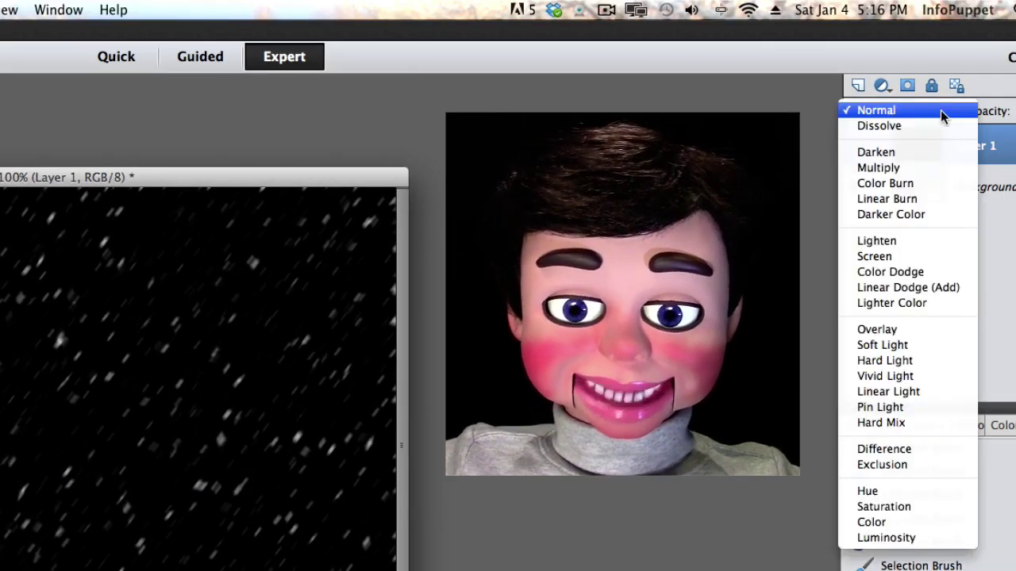
pyautogui.click(894, 254)
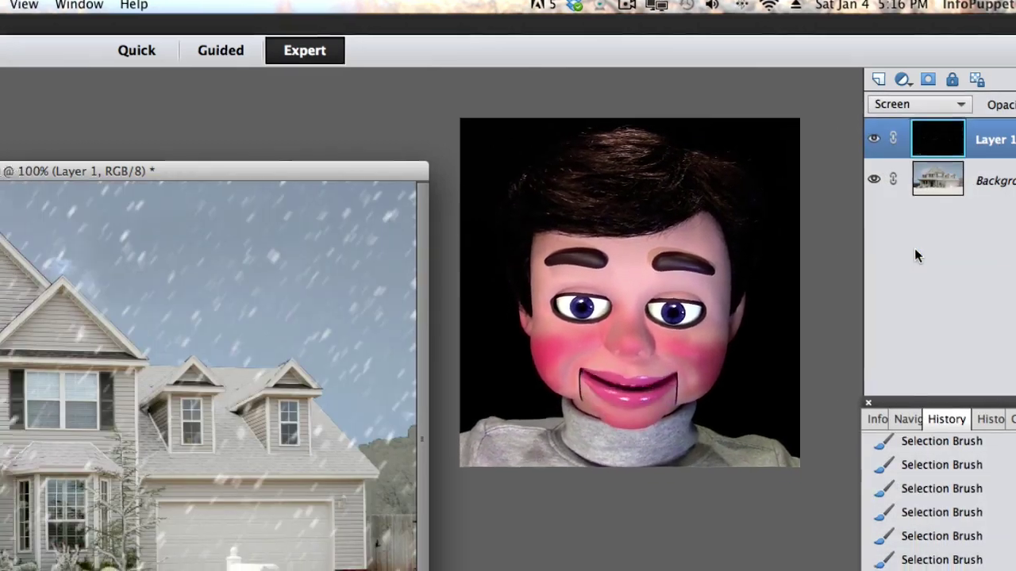